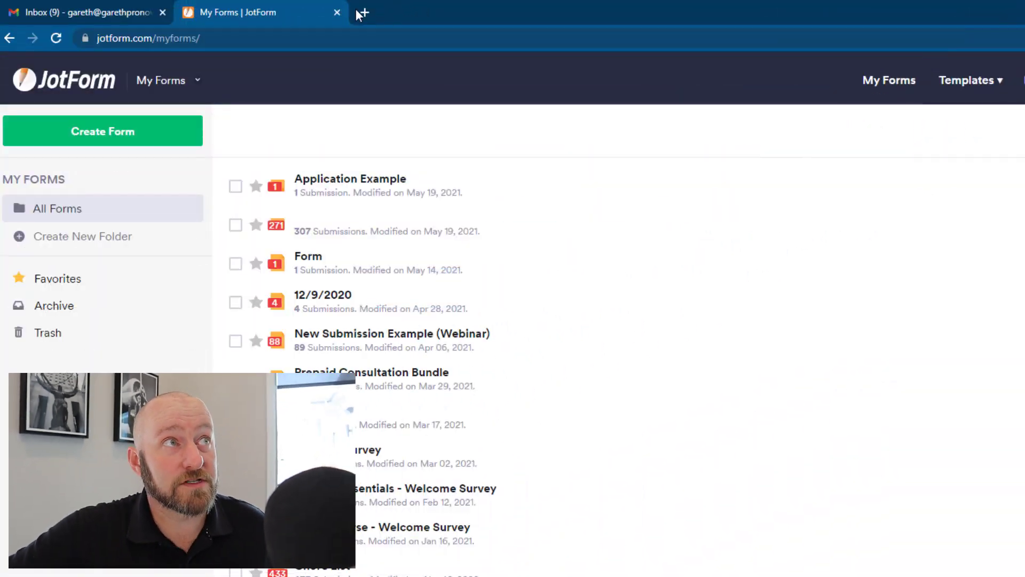
- Search Google for 'w9 form' in a new browser tab
click(362, 13)
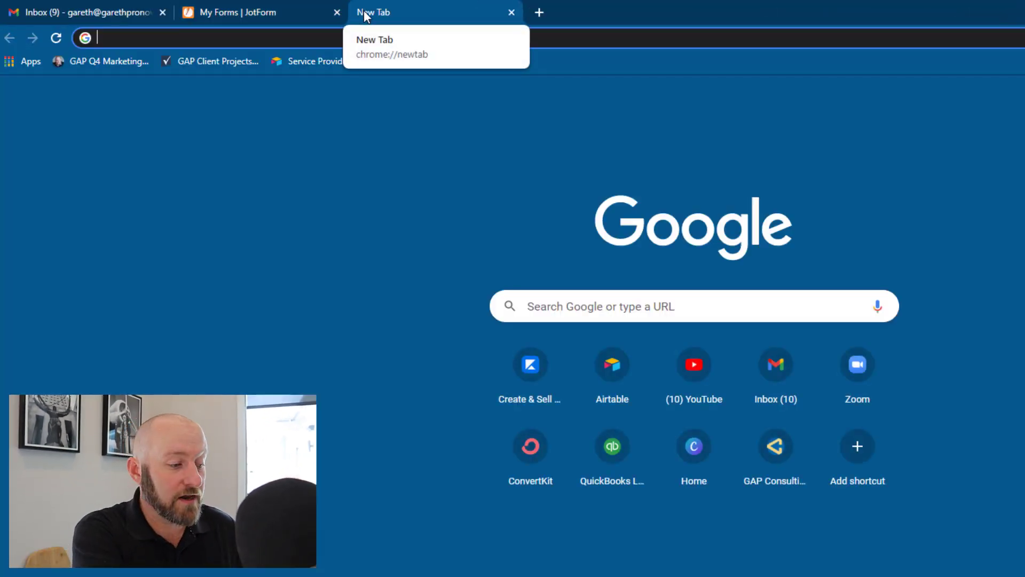
text(w9 form)
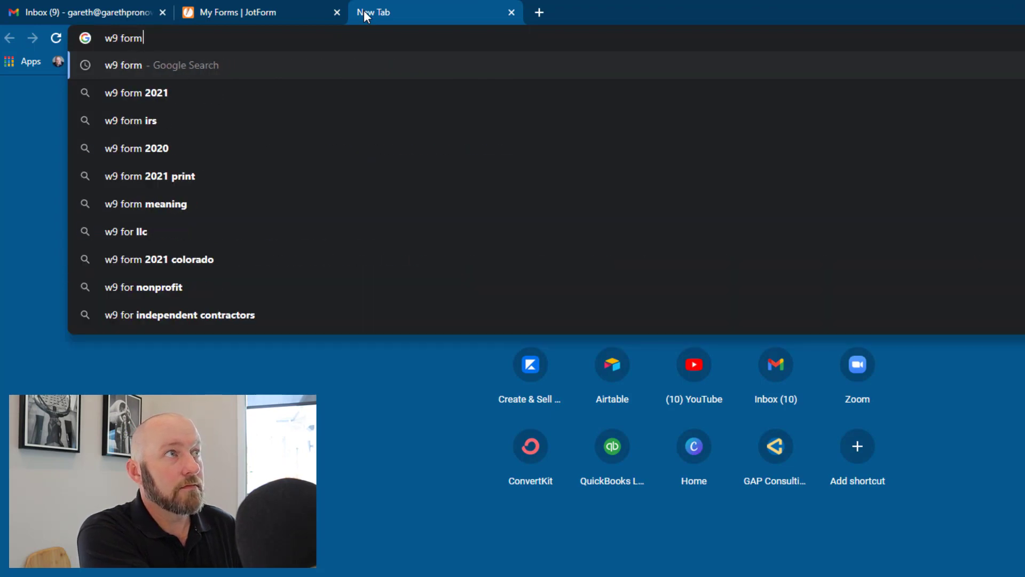
key(Return)
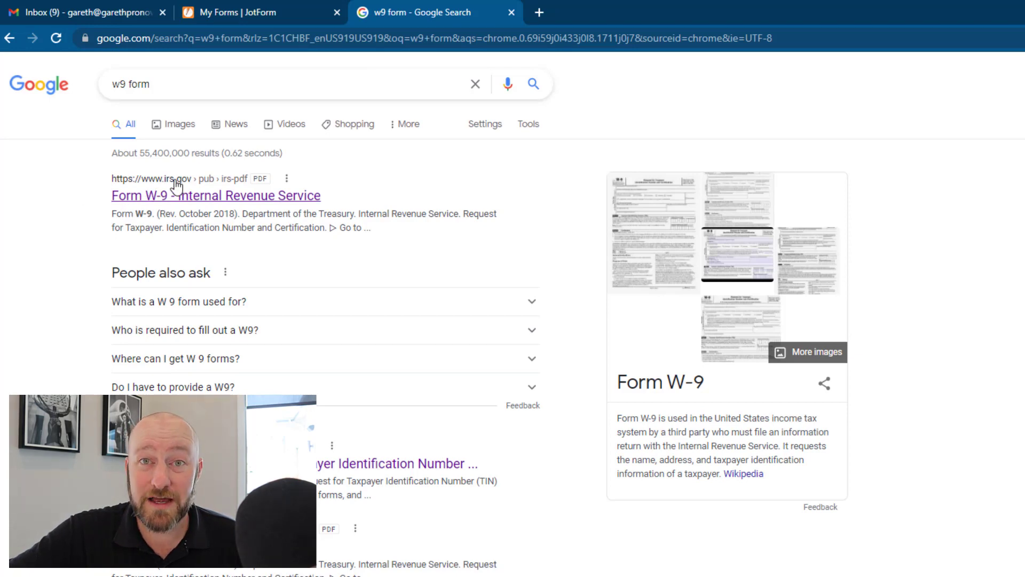
- Open the IRS Form W-9 PDF and enter a sample name in the line 1 Name field
click(160, 198)
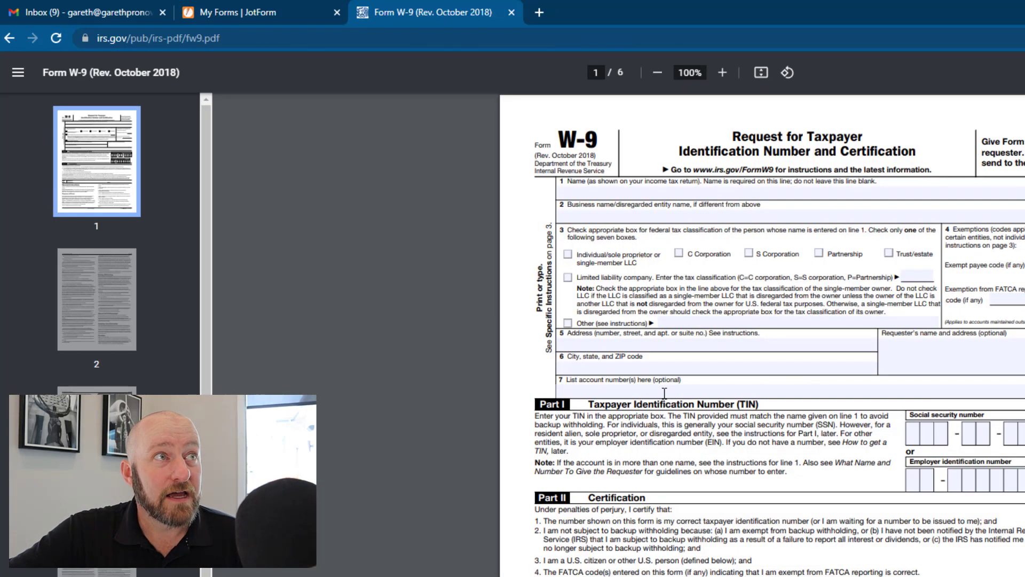
click(587, 193)
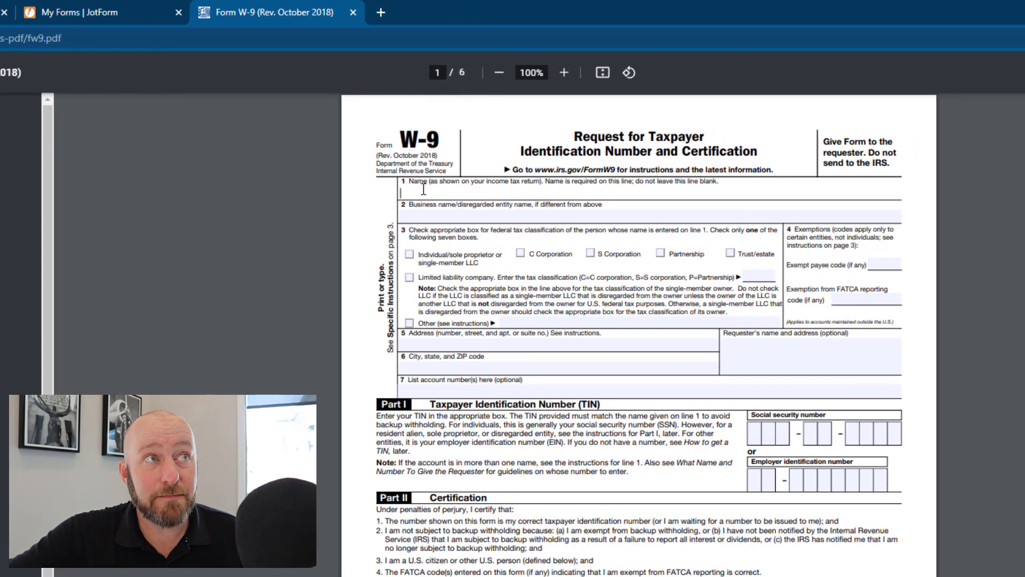
text(Gareth)
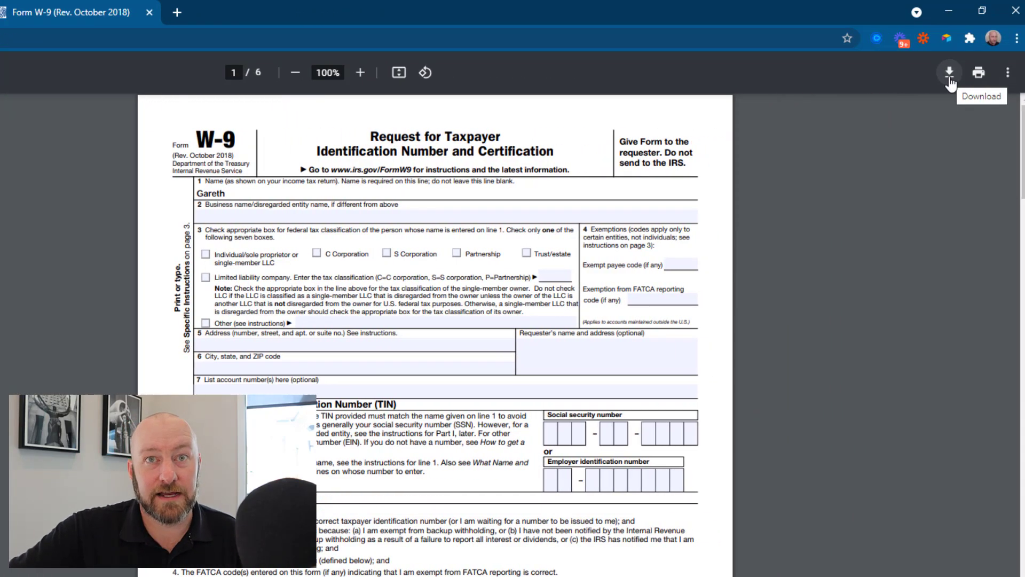
- Clear the sample name from line 1 of the W-9
click(949, 73)
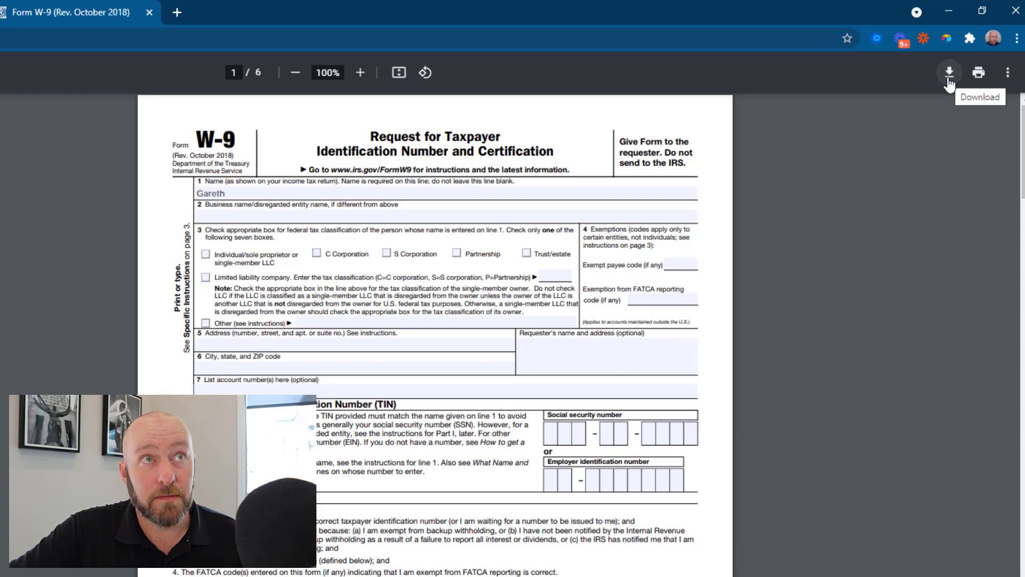
click(458, 188)
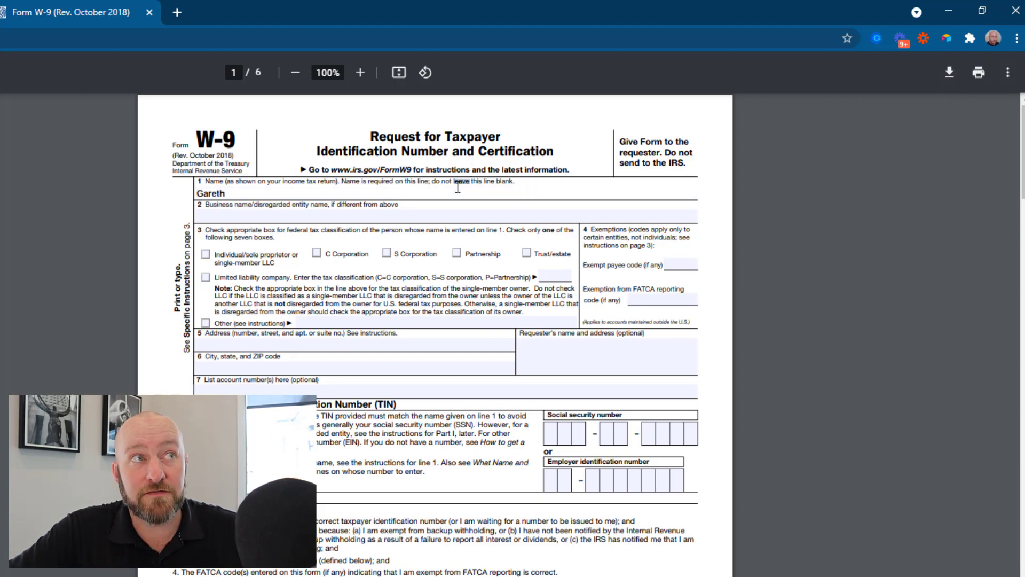
key(Delete)
key(Delete)
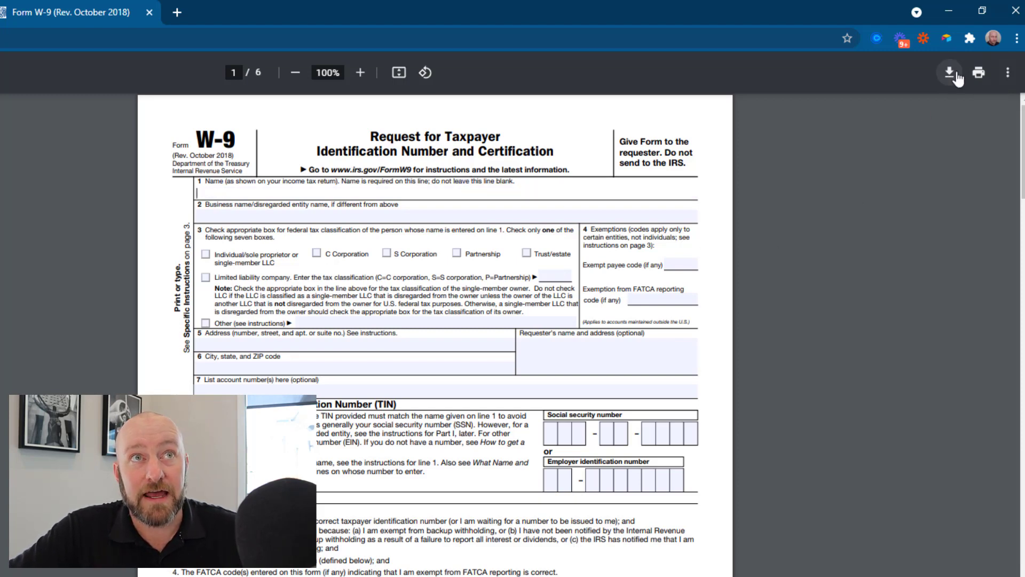
- Download the unedited W-9 as fw9 to the Desktop and close the PDF tab
click(949, 72)
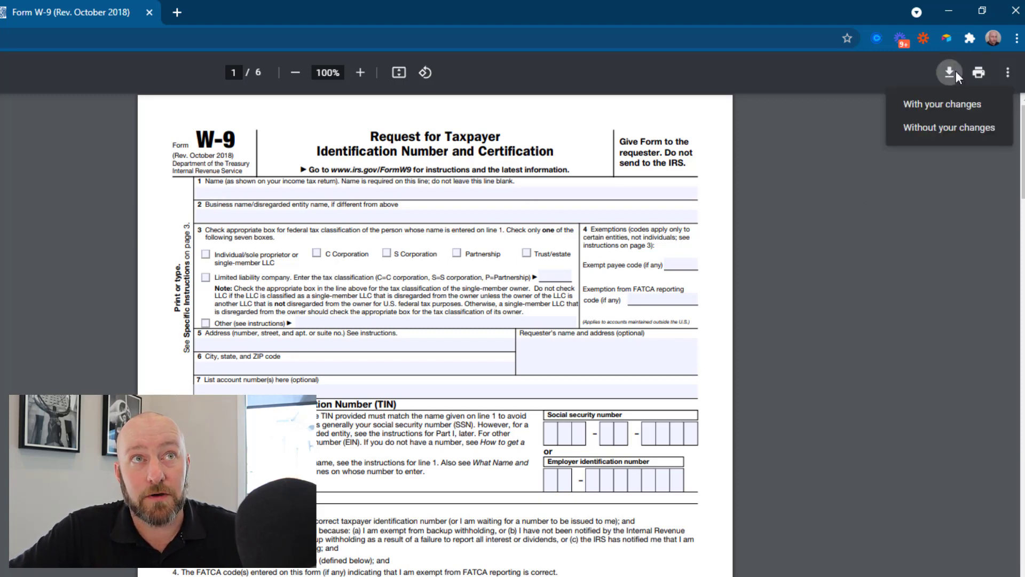
click(944, 128)
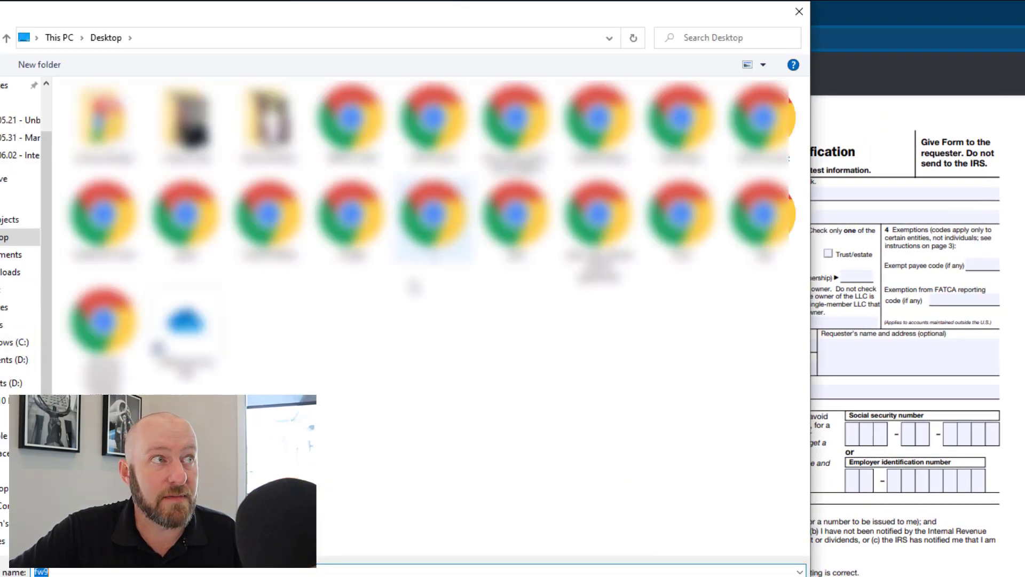
key(Return)
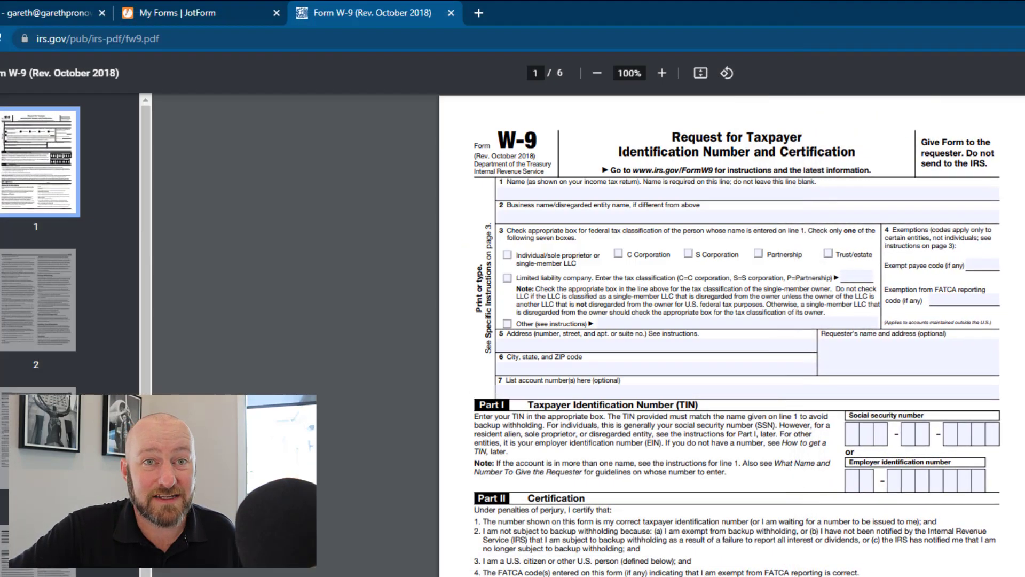
click(451, 13)
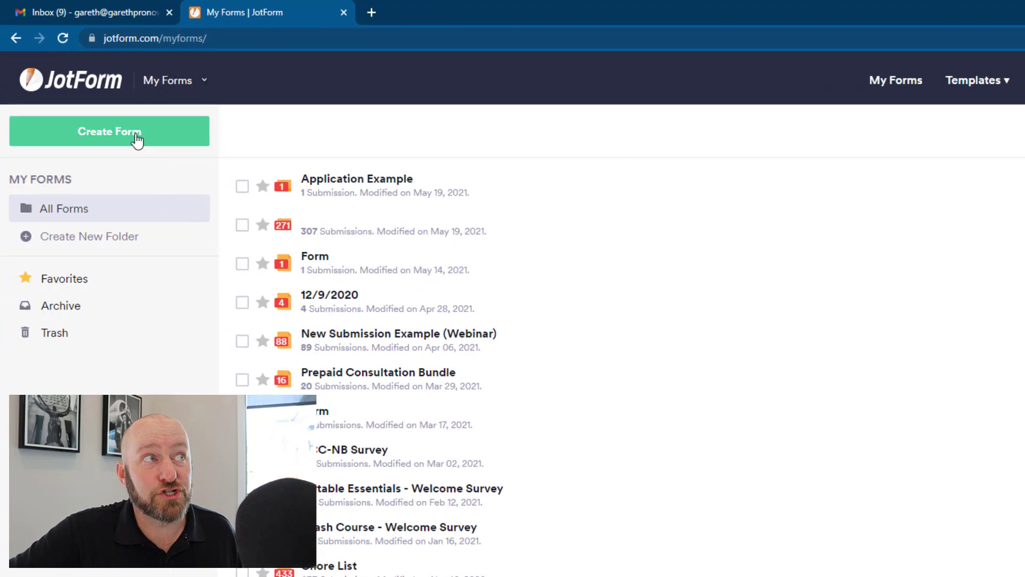
- Start a new JotForm form by importing an existing PDF form
click(136, 137)
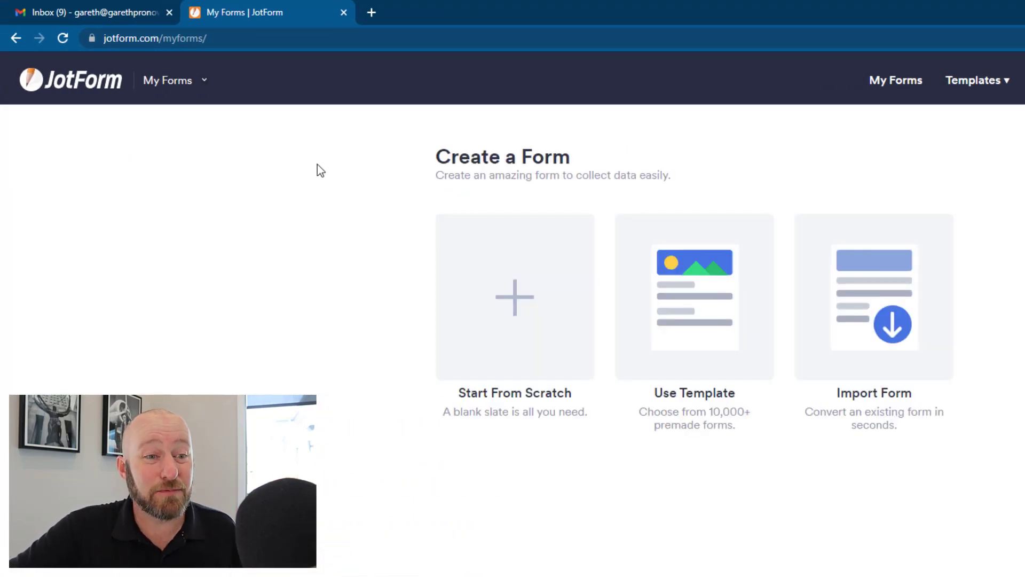
click(882, 349)
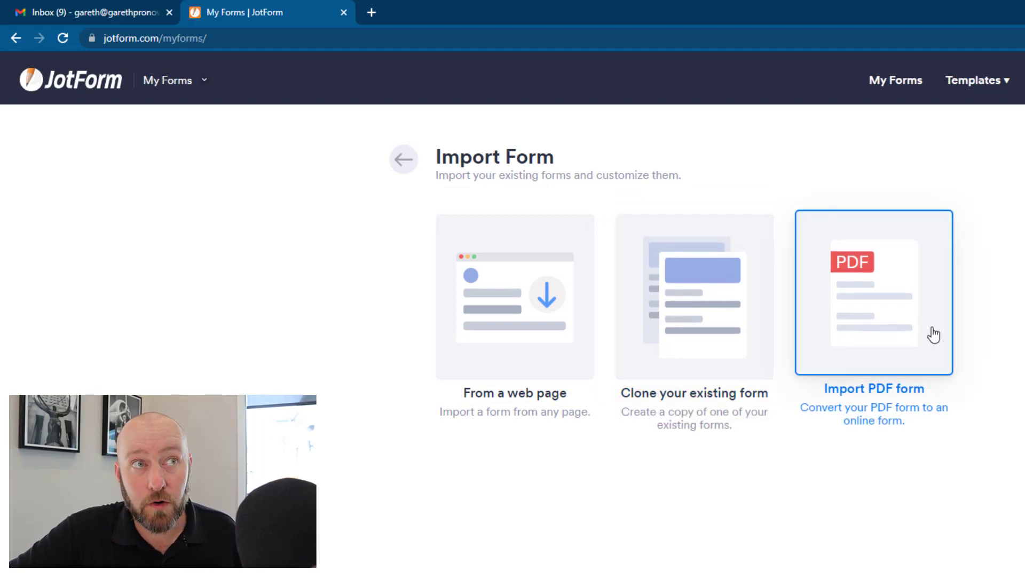
click(878, 331)
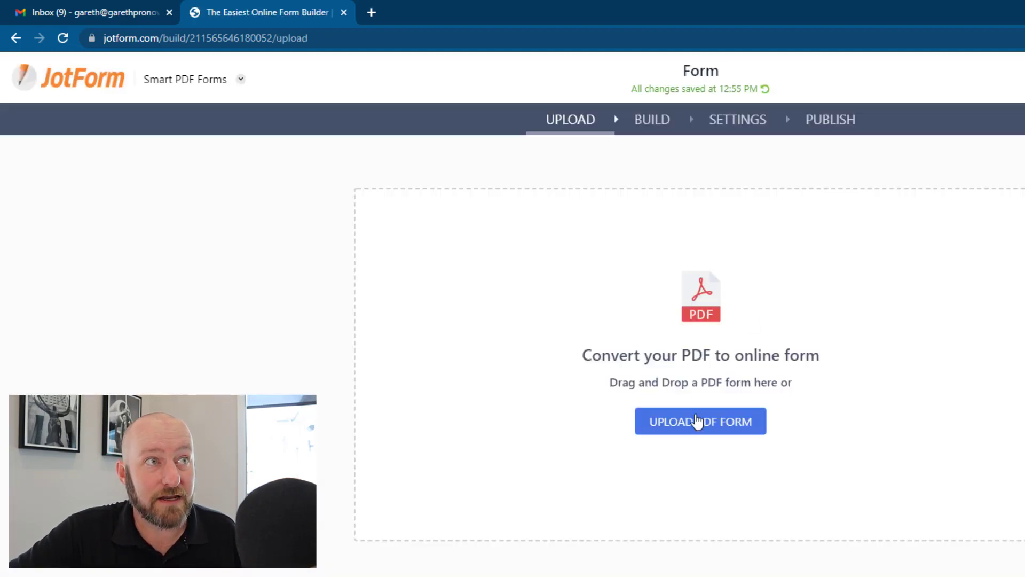
- Upload the saved fw9 PDF from the Desktop for conversion
click(697, 422)
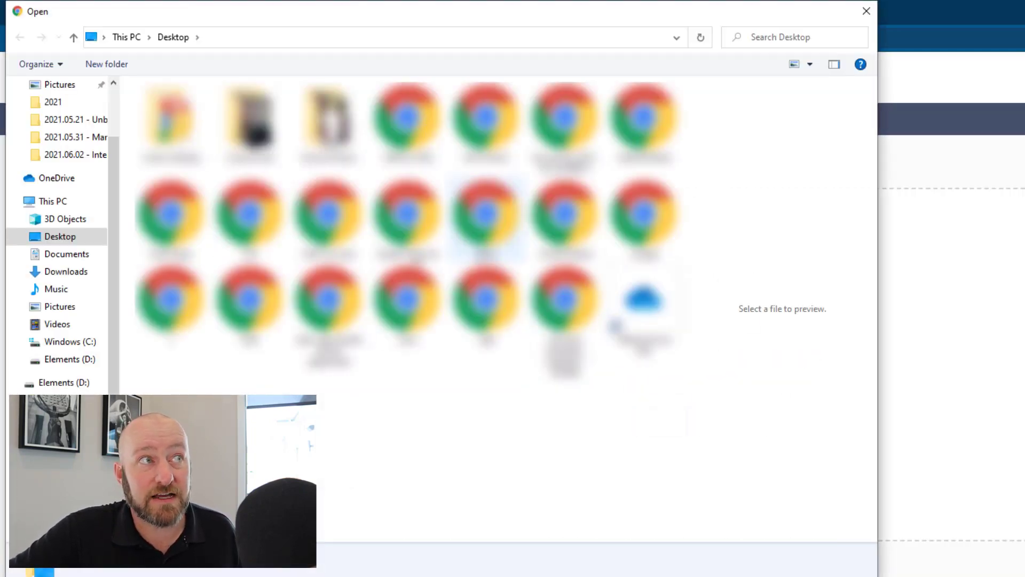
double_click(248, 224)
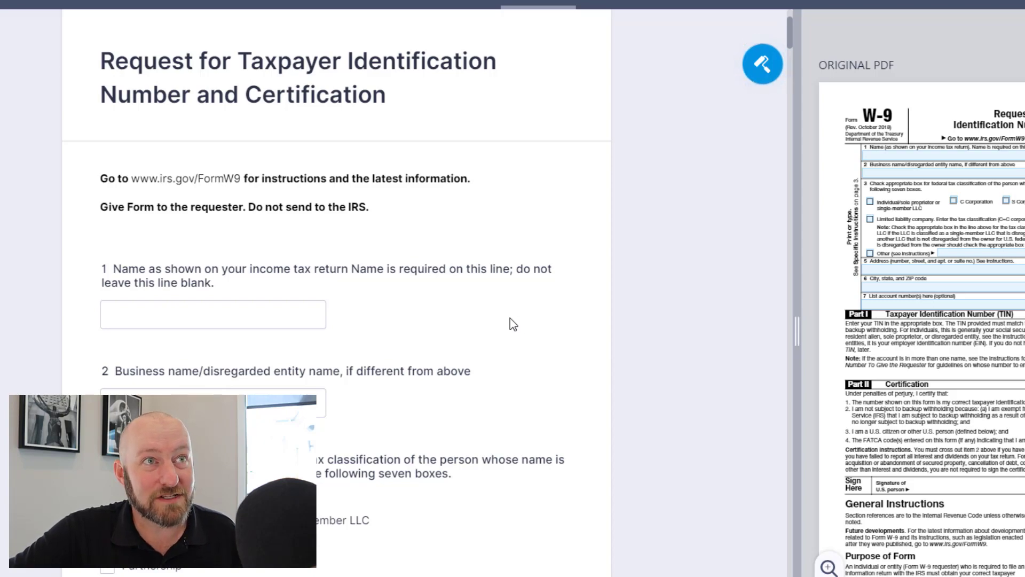
click(251, 319)
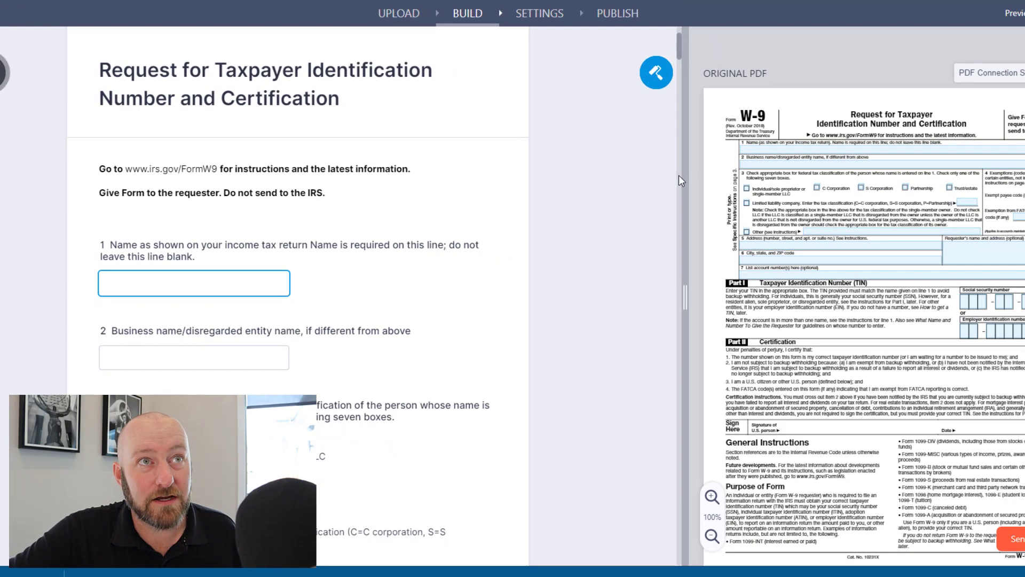
click(680, 181)
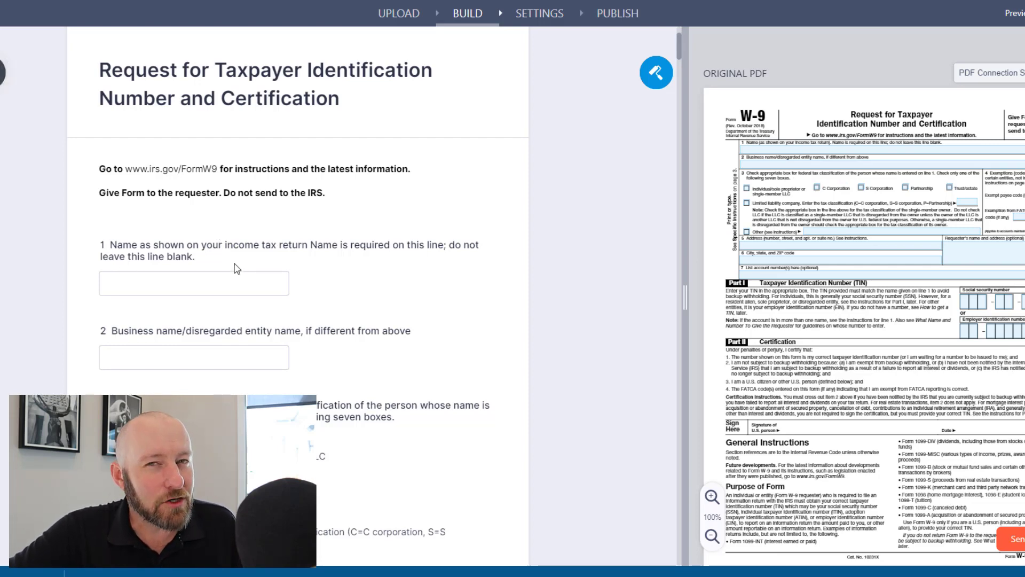
scroll(239, 271, down, 2)
scroll(239, 271, down, 4)
scroll(238, 276, down, 4)
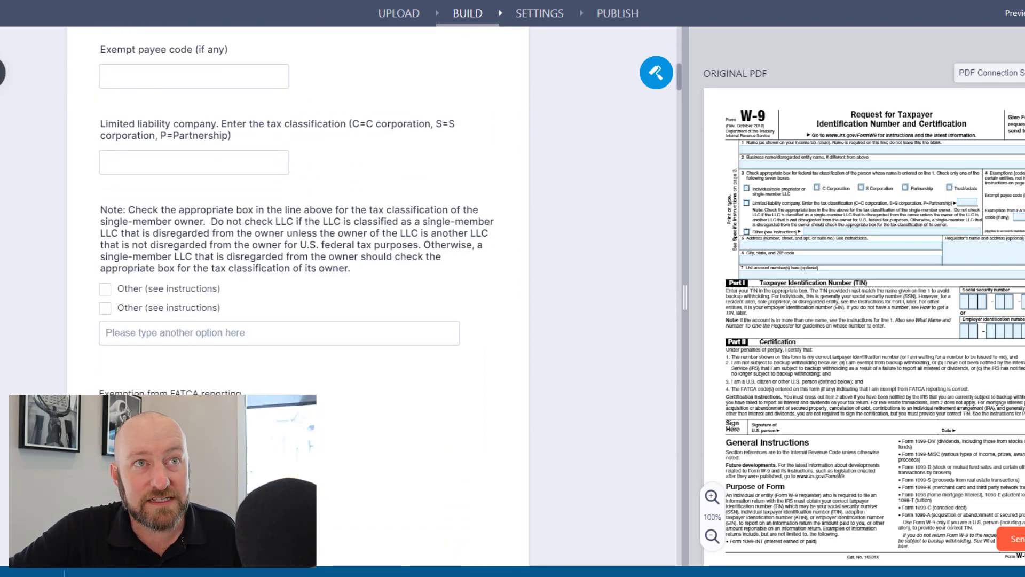
click(972, 302)
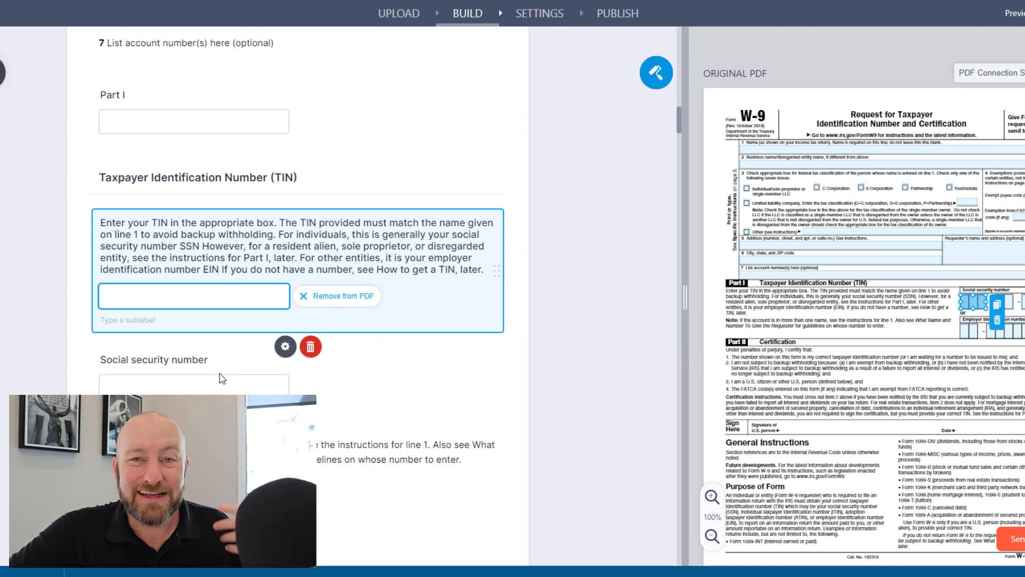
scroll(222, 379, down, 3)
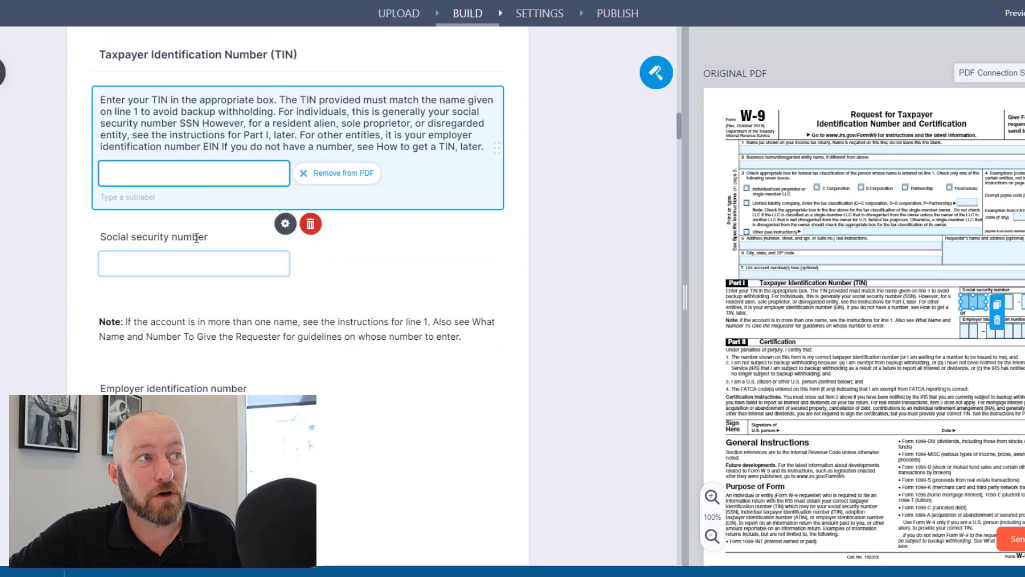
click(192, 269)
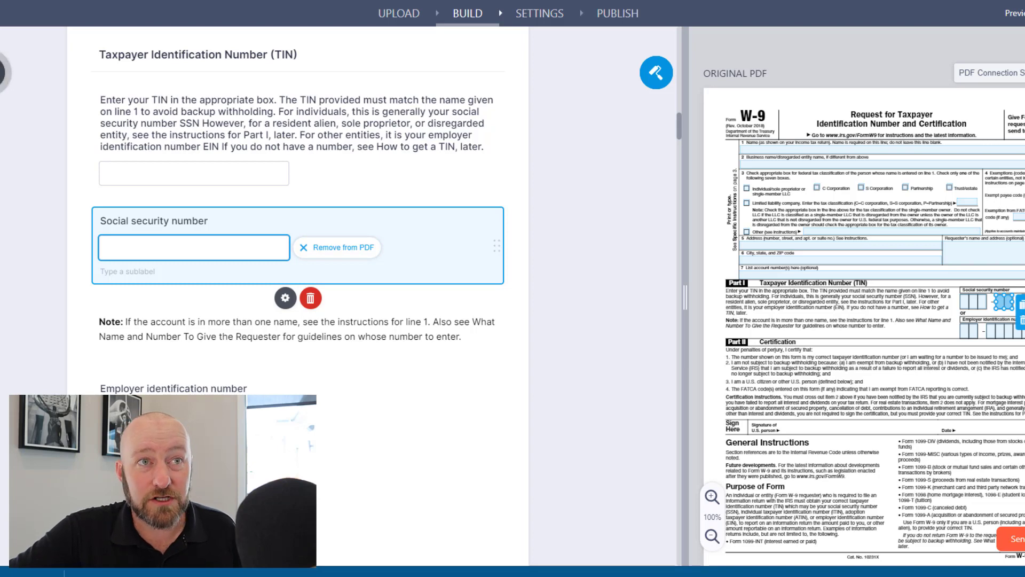
scroll(297, 267, down, 3)
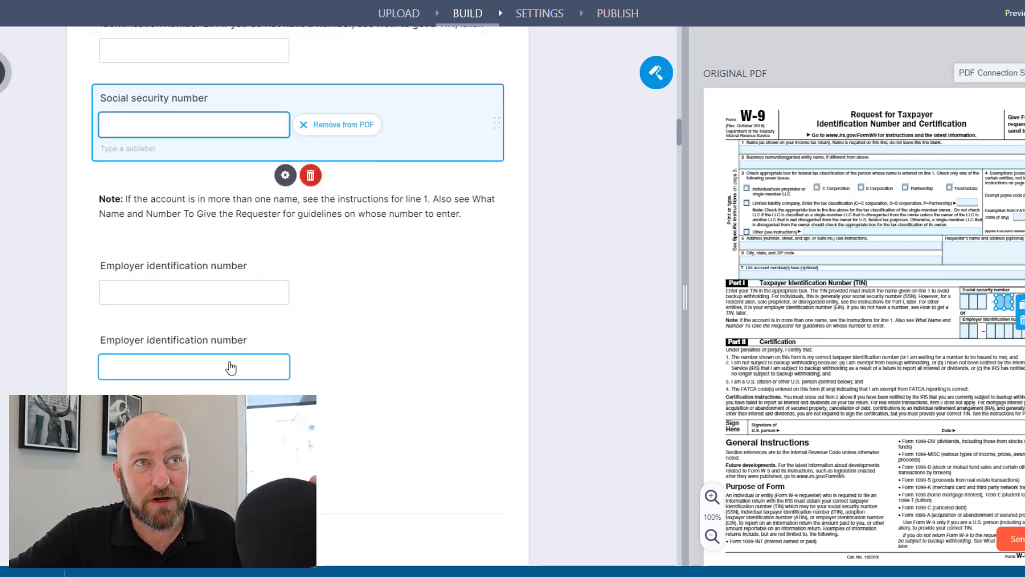
click(171, 369)
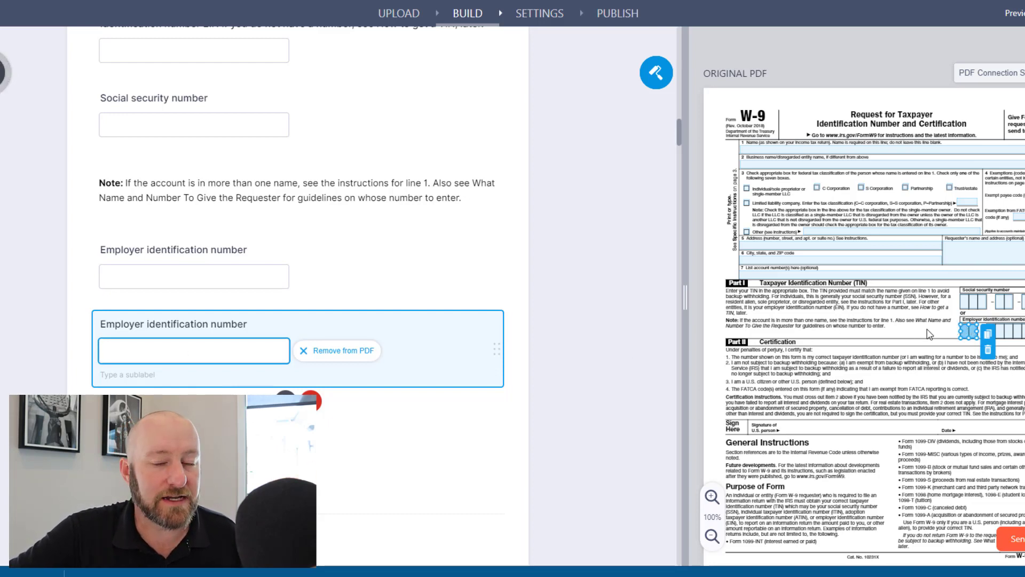
scroll(556, 393, down, 10)
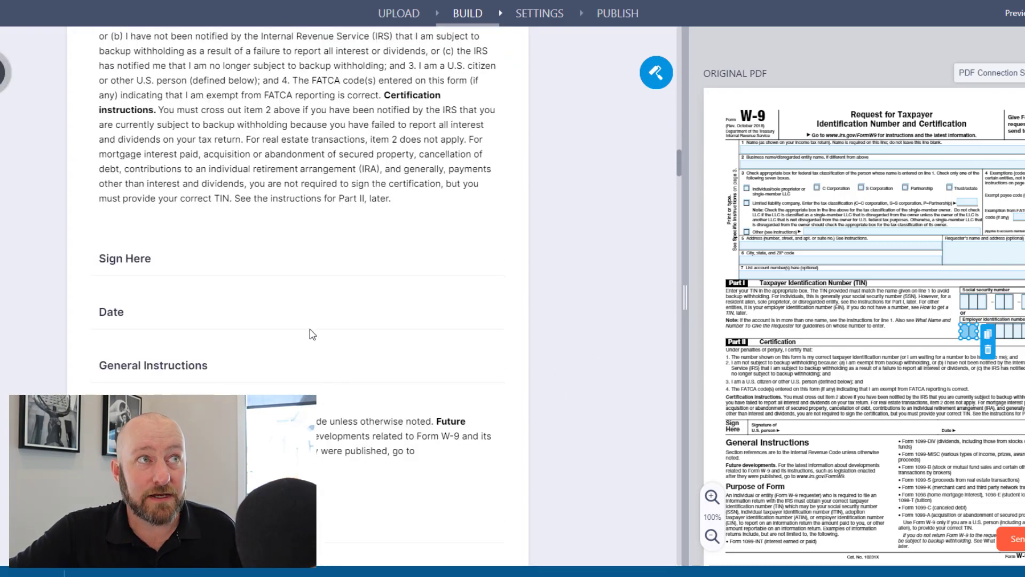
- Scroll to the end of the converted W-9, past the Privacy Act Notice to the Submit button
scroll(309, 335, down, 15)
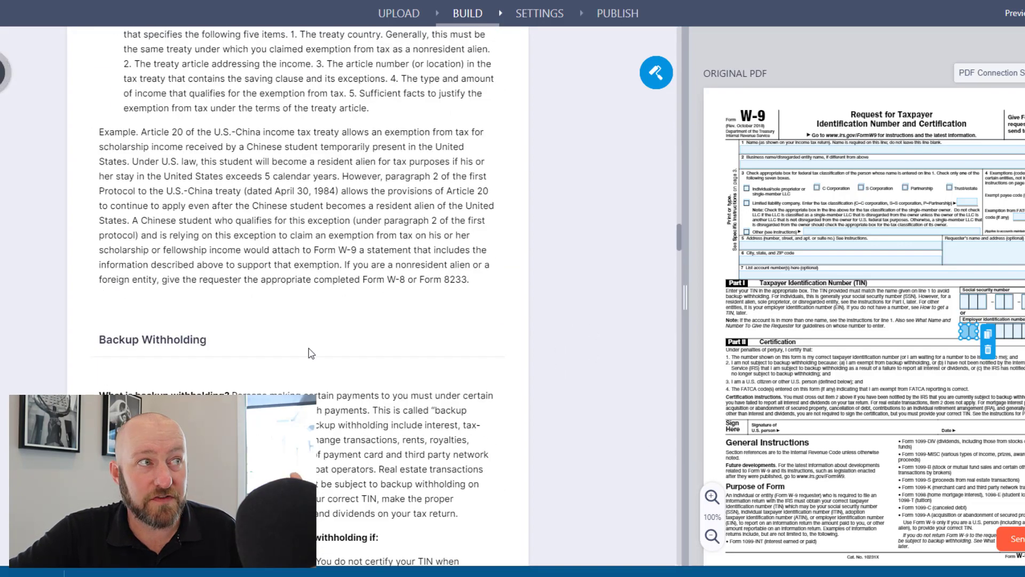
scroll(310, 368, down, 12)
scroll(303, 388, down, 15)
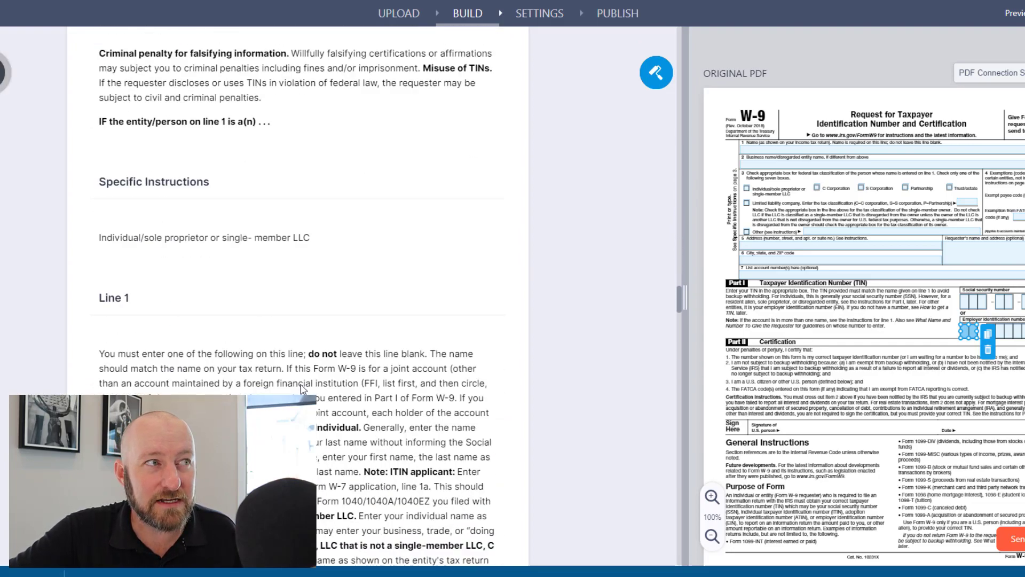
scroll(298, 388, down, 15)
scroll(297, 373, down, 15)
scroll(294, 382, down, 10)
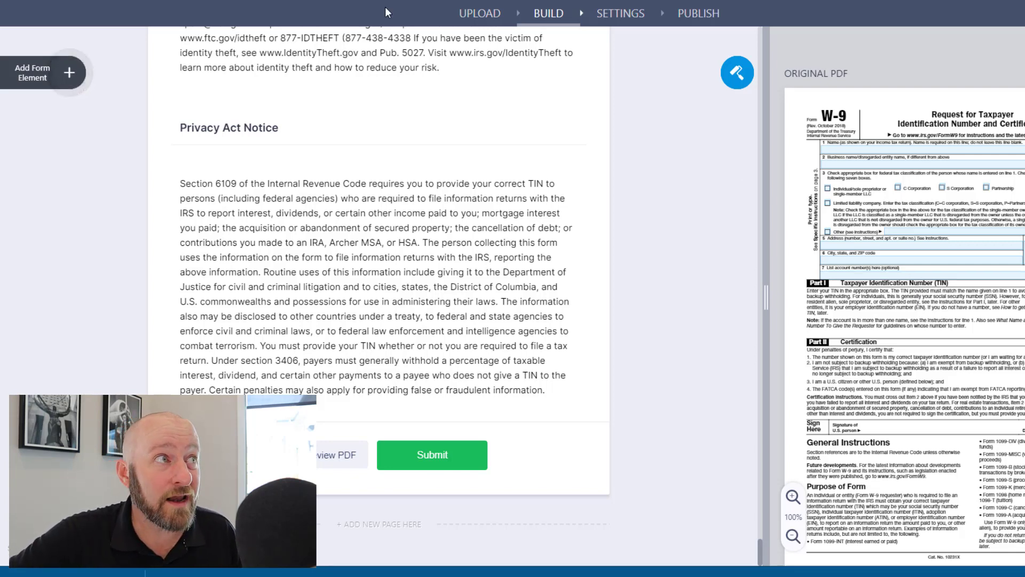
- Add a Signature field and stretch its box across the PDF's Sign Here line
click(70, 74)
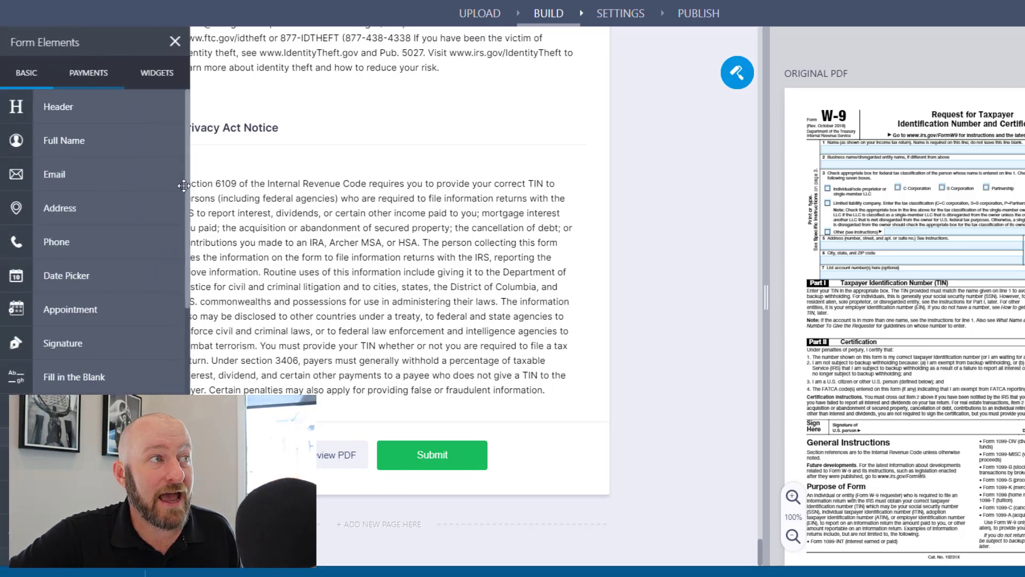
click(75, 346)
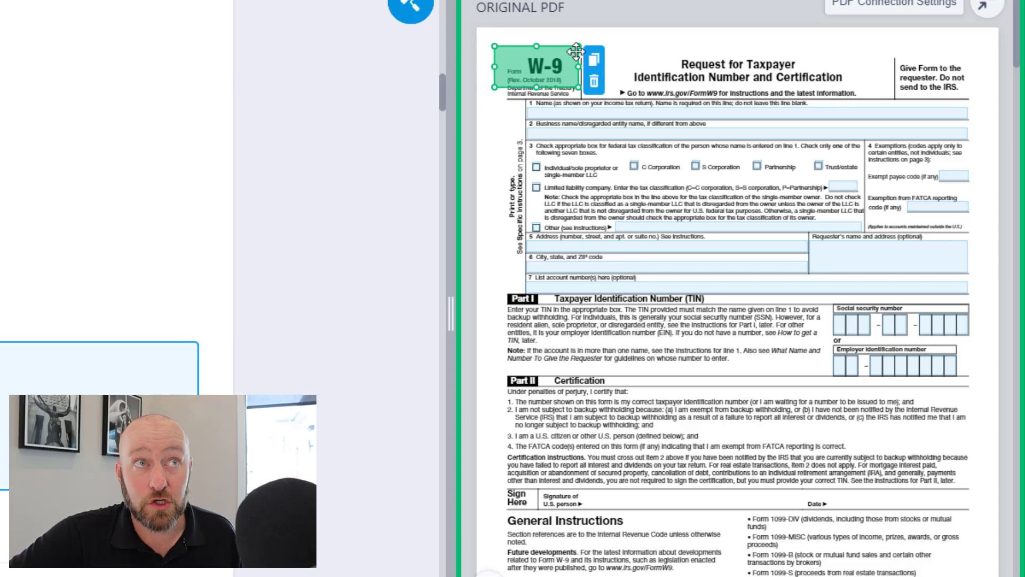
drag(553, 75, 642, 503)
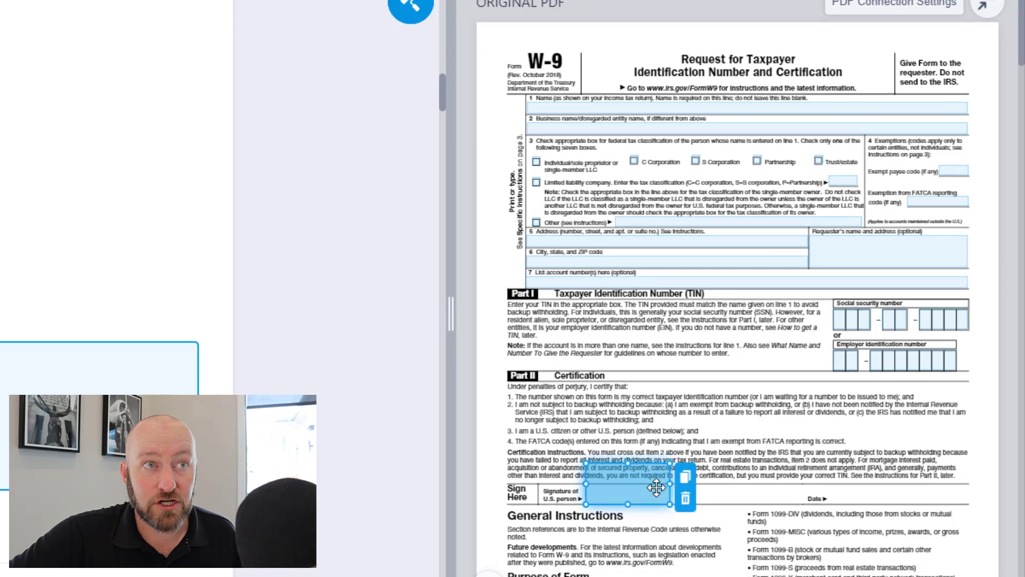
mouse_move(670, 463)
mouse_down()
mouse_move(774, 483)
mouse_move(954, 483)
mouse_up()
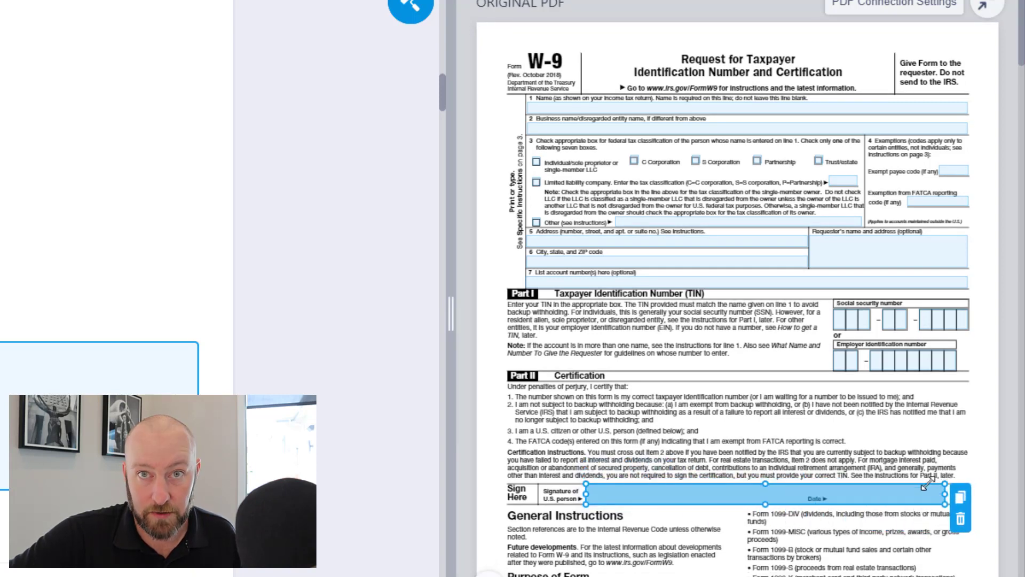
click(319, 395)
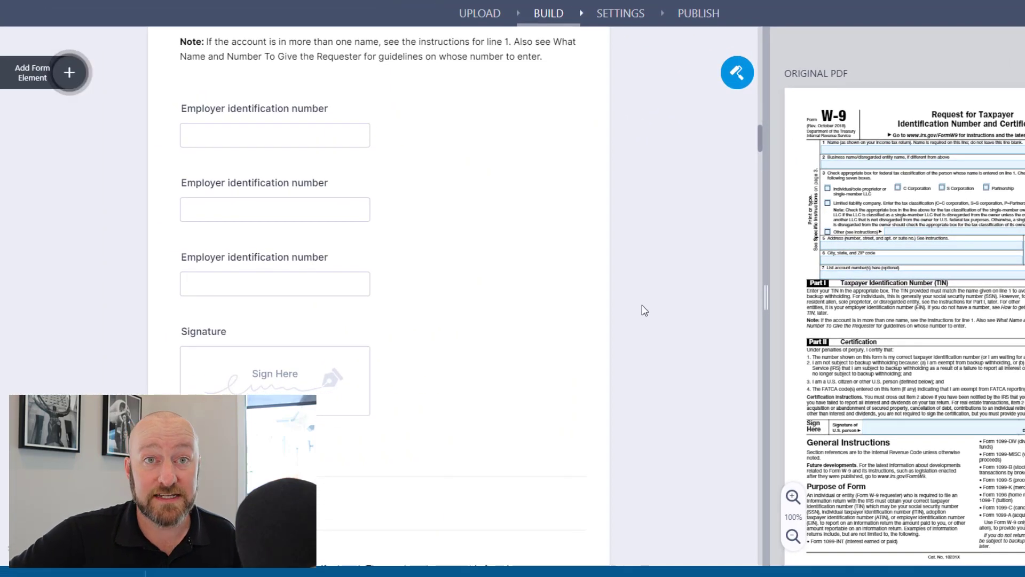
- Publish the form with its share link ending in w9 and open it in a new tab
click(704, 15)
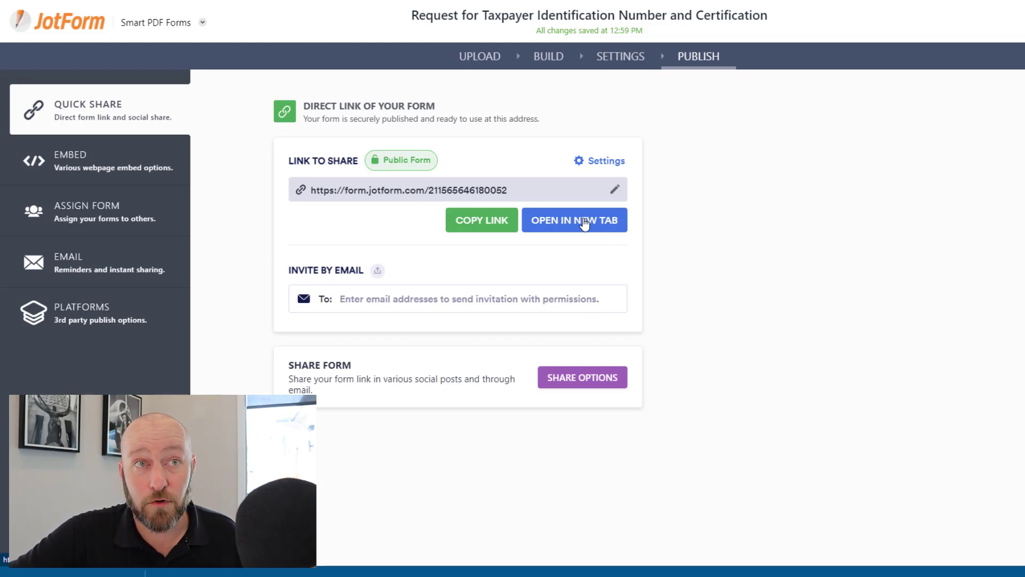
click(614, 190)
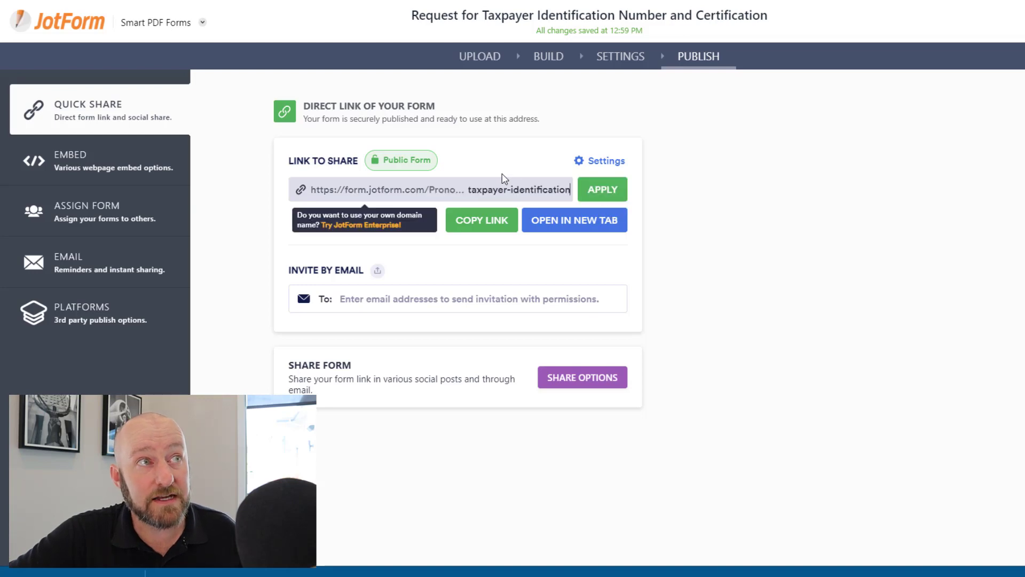
drag(470, 189, 627, 202)
click(641, 197)
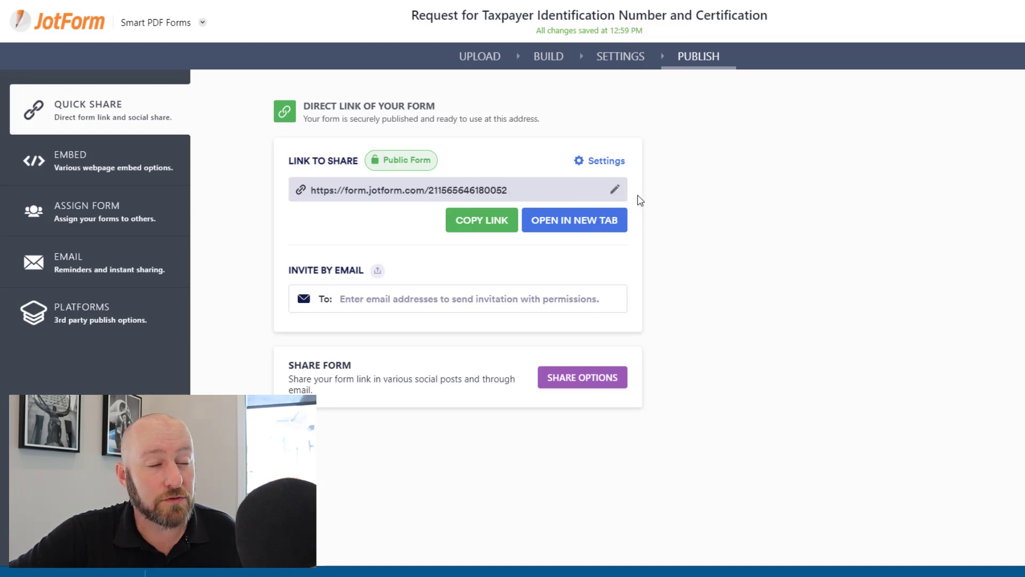
click(615, 188)
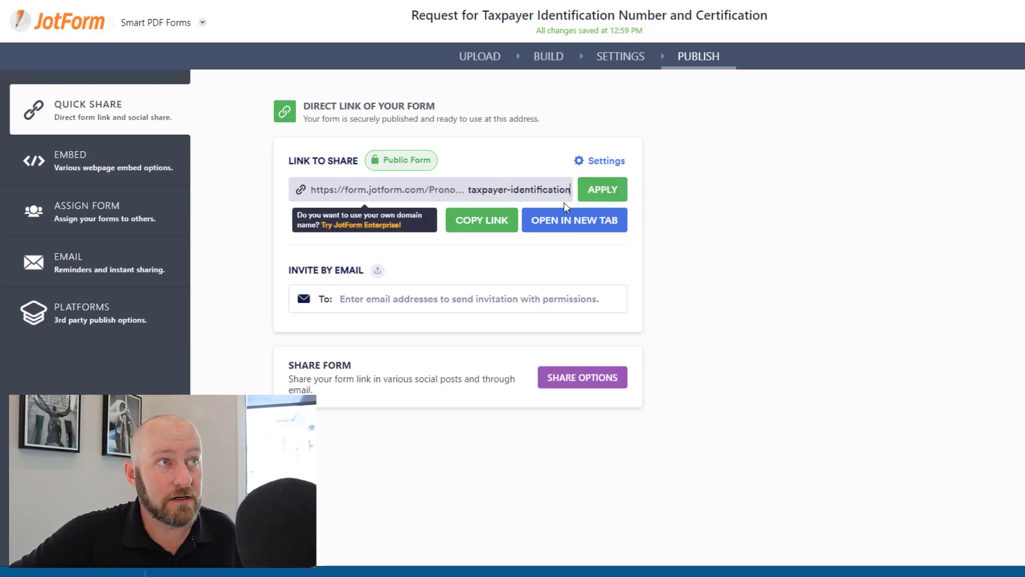
triple_click(528, 193)
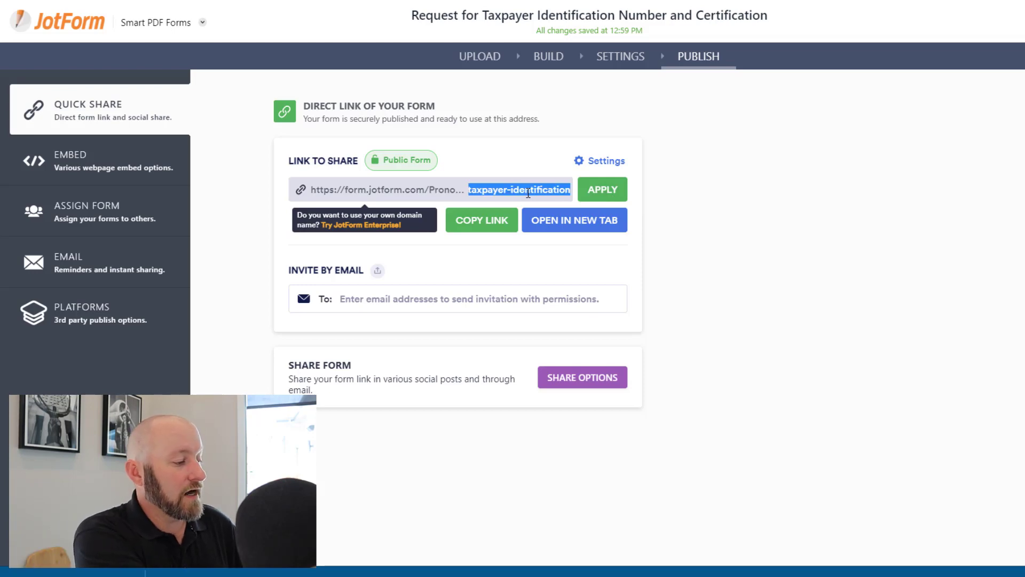
text(w9)
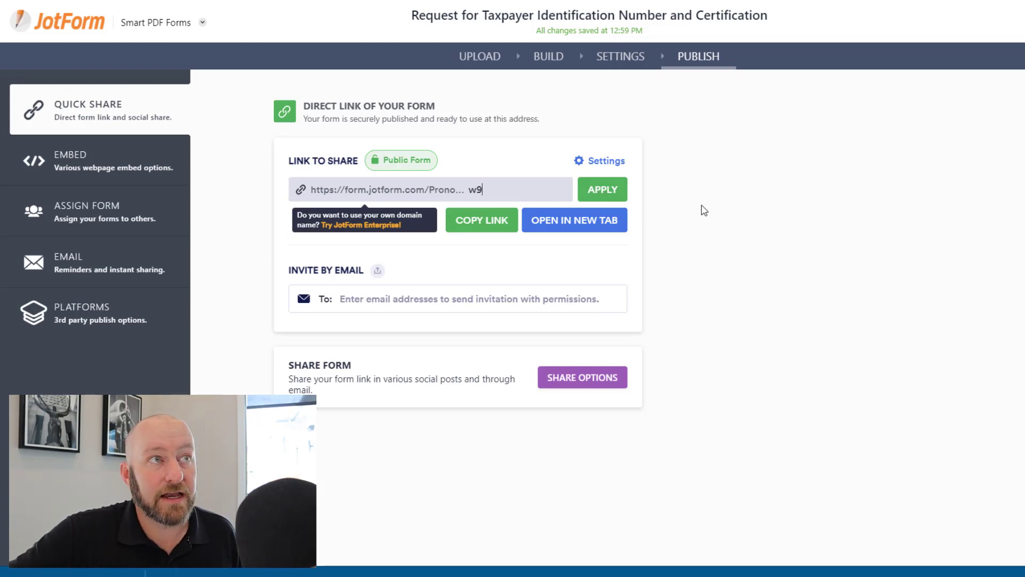
click(610, 190)
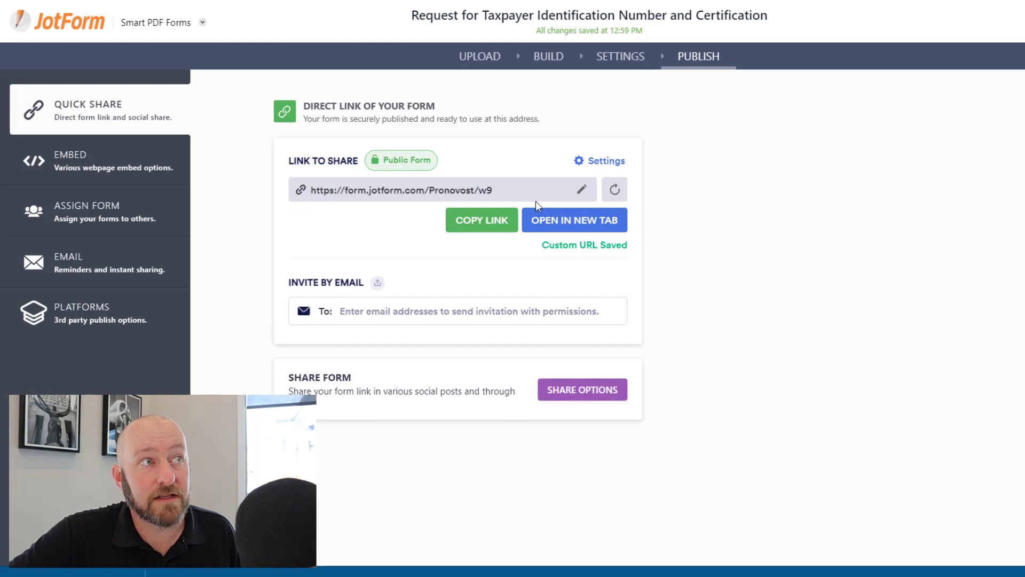
click(572, 227)
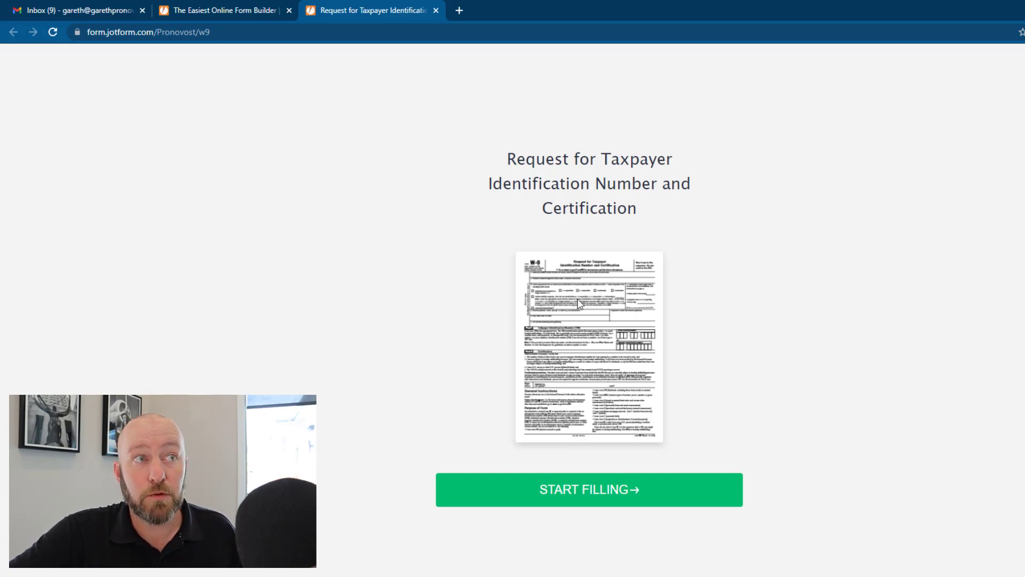
- Tick Individual/sole proprietor and enter a sample filer name on line 1
click(602, 335)
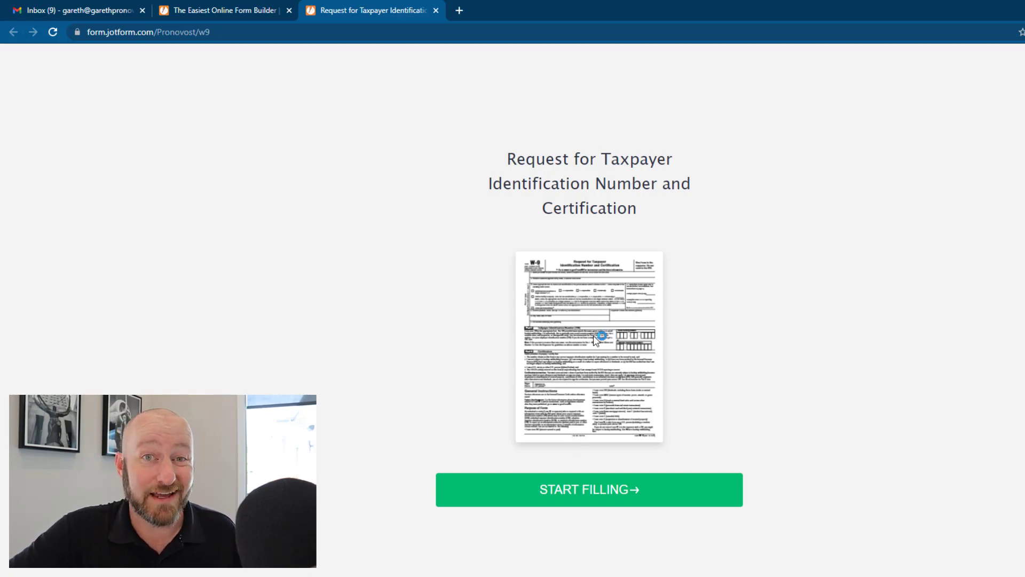
click(576, 497)
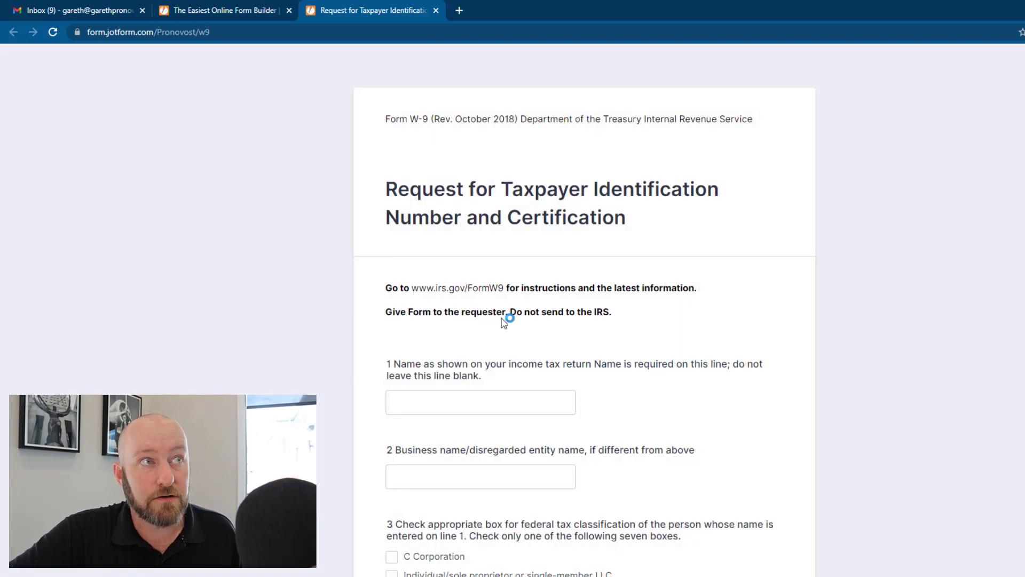
scroll(561, 331, down, 14)
scroll(553, 378, up, 5)
scroll(552, 378, up, 4)
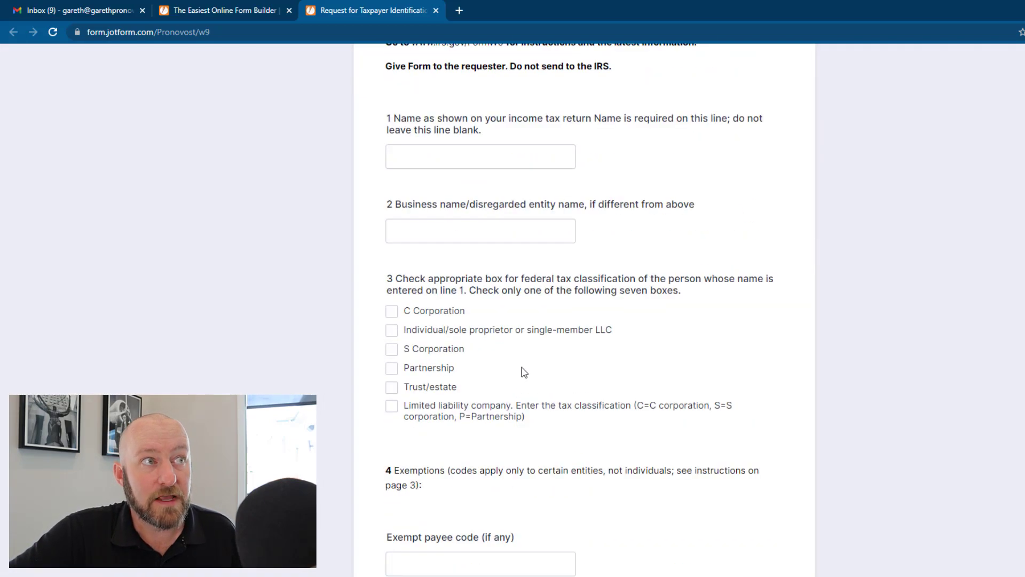
click(392, 334)
scroll(545, 344, up, 3)
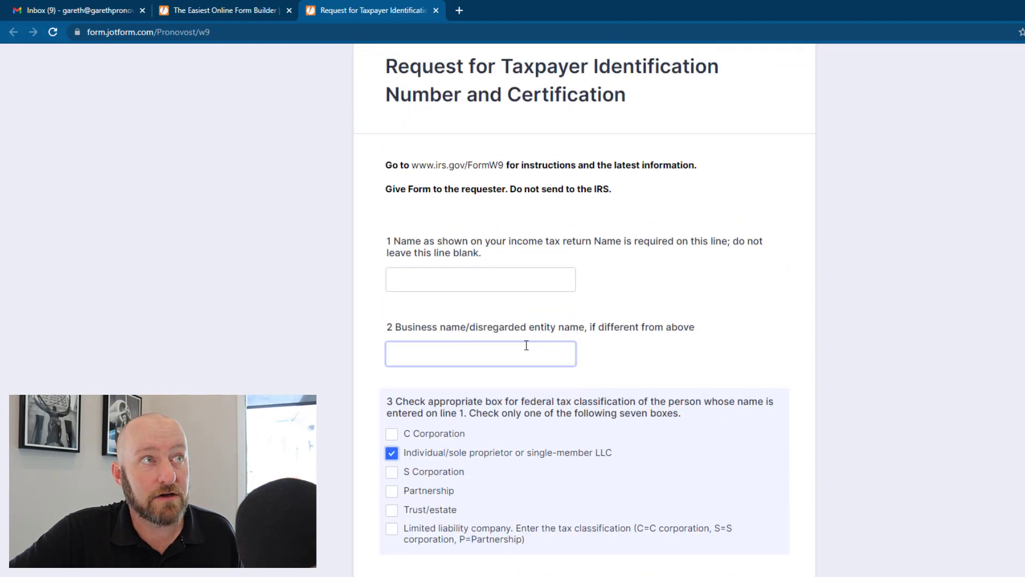
click(428, 279)
text(Gareth)
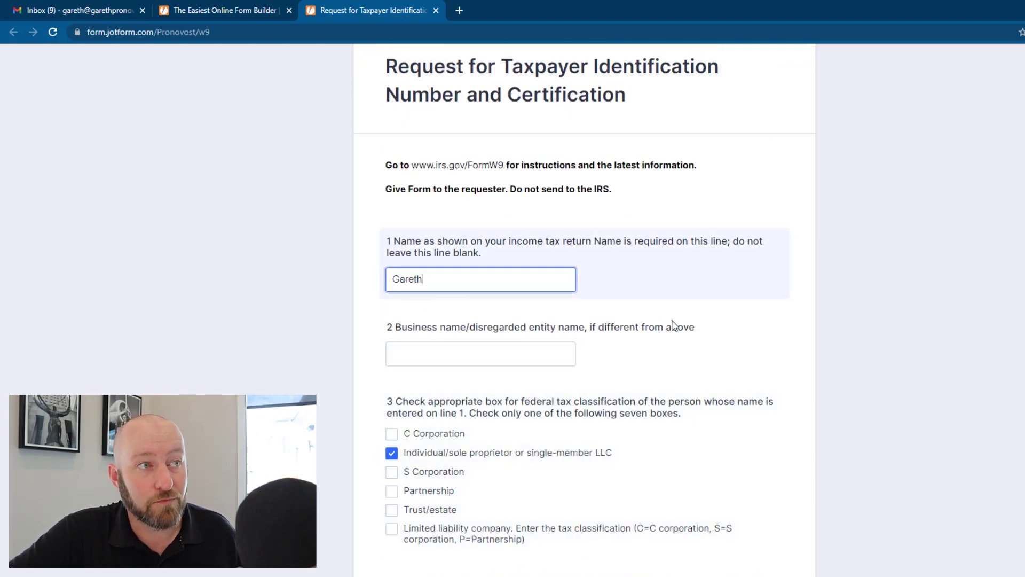
- Draw a signature in the Signature box and generate a PDF preview
scroll(674, 325, down, 20)
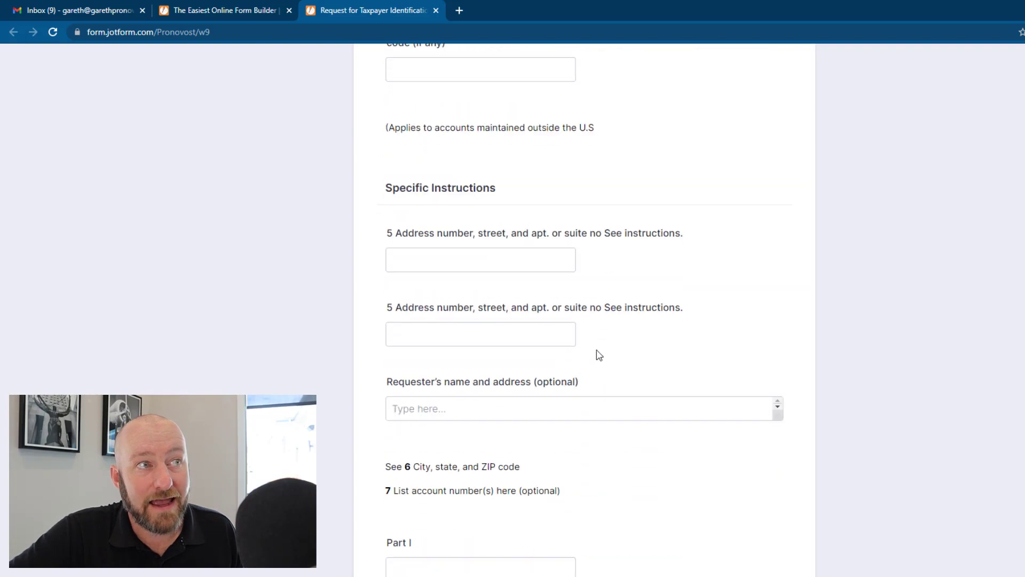
scroll(481, 376, down, 12)
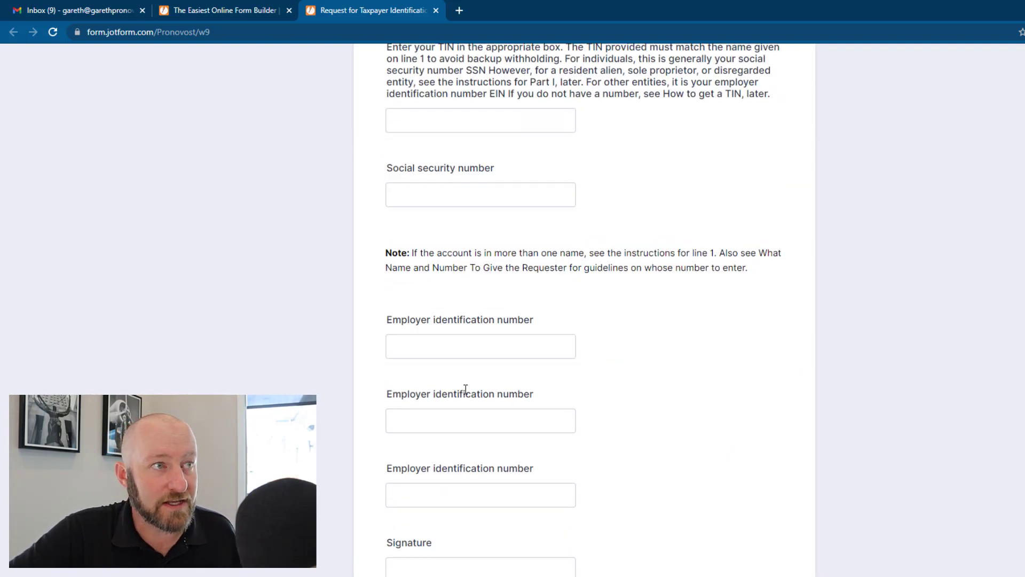
mouse_move(390, 262)
mouse_down()
mouse_move(468, 246)
mouse_move(541, 254)
mouse_move(561, 233)
mouse_up()
scroll(680, 339, down, 10)
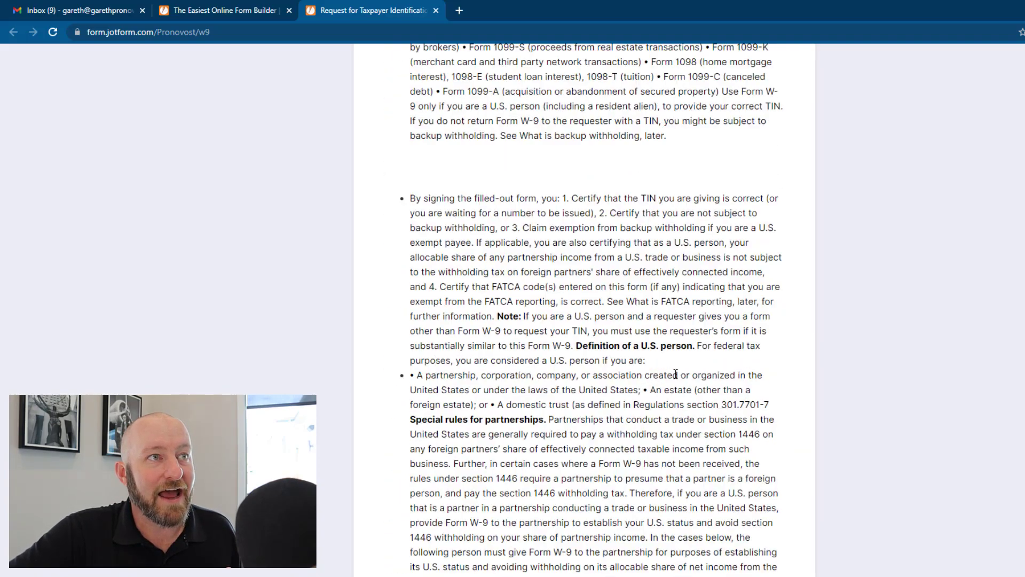
scroll(584, 310, down, 15)
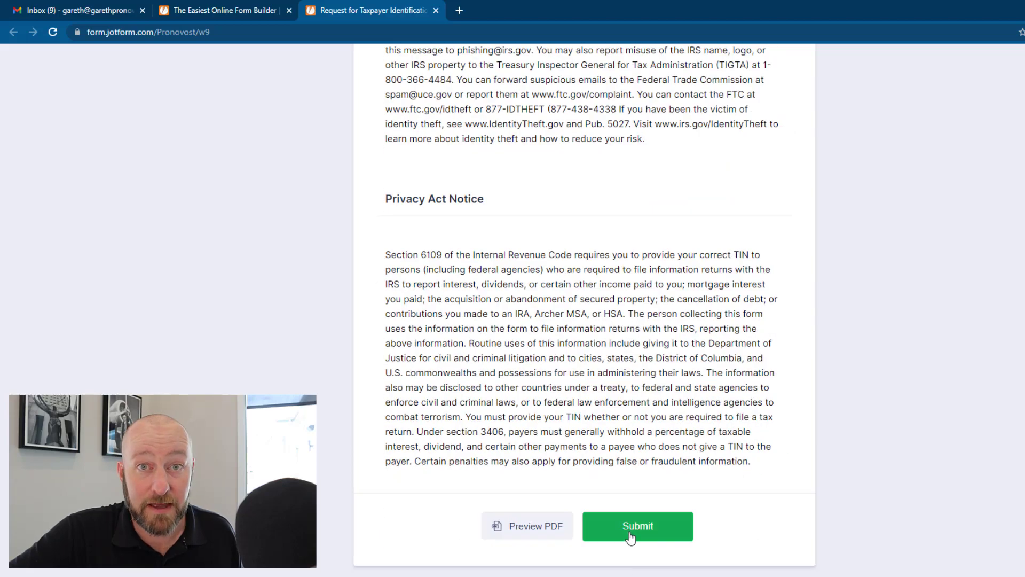
click(523, 529)
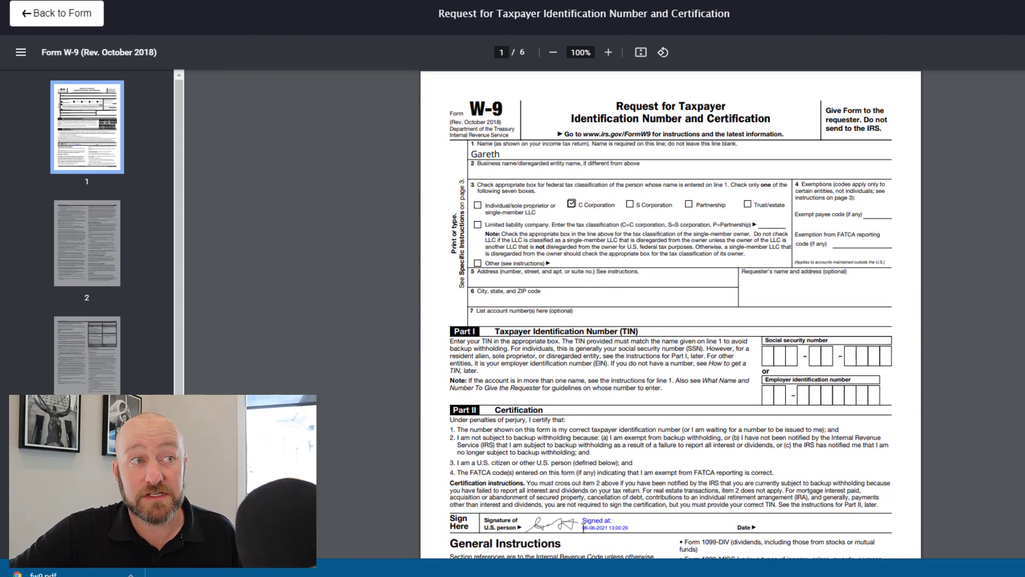
- Look over the filled W-9 PDF preview, then return to the web form
scroll(671, 424, down, 5)
scroll(568, 266, up, 5)
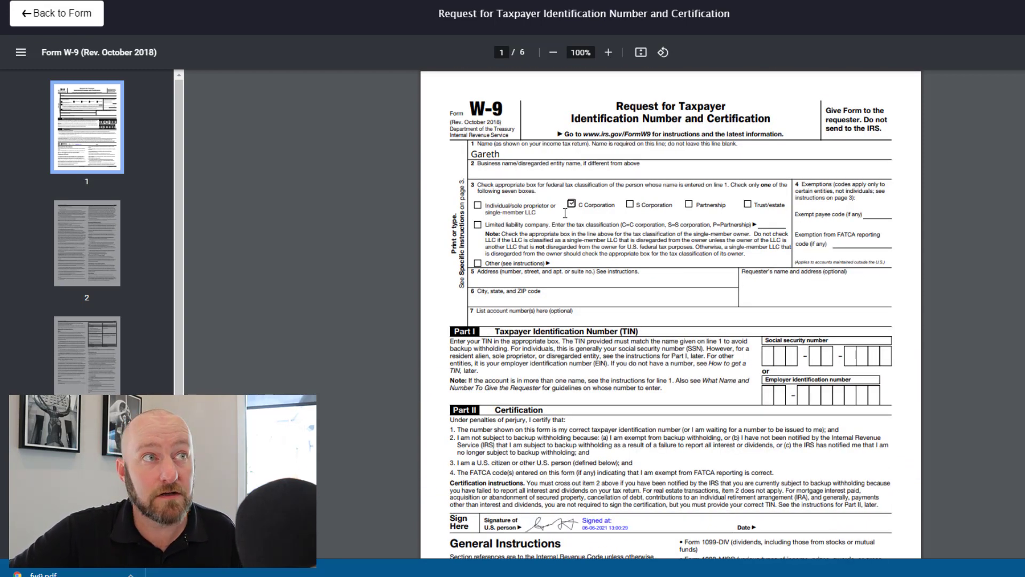
scroll(607, 433, down, 4)
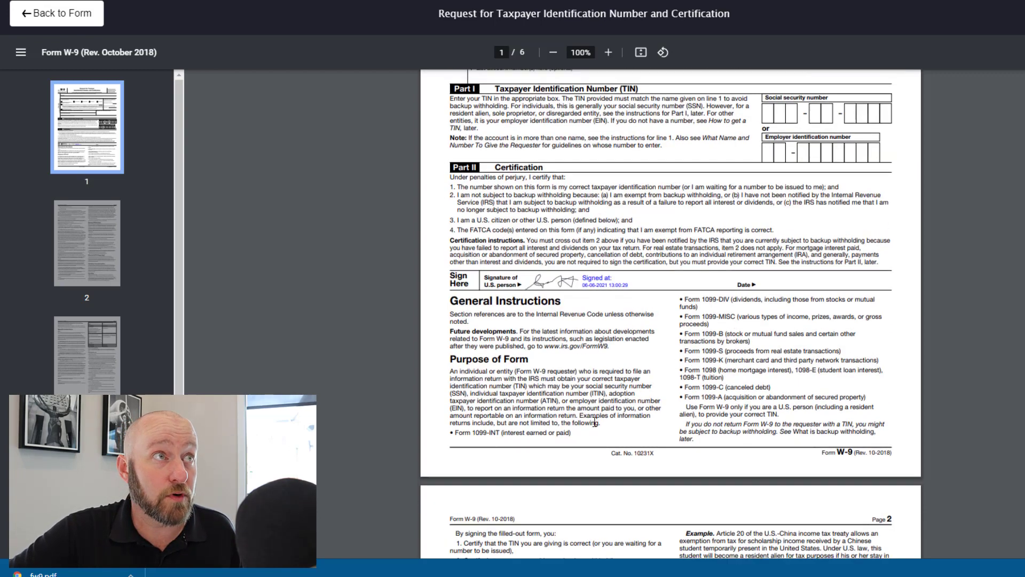
scroll(593, 423, up, 4)
click(56, 12)
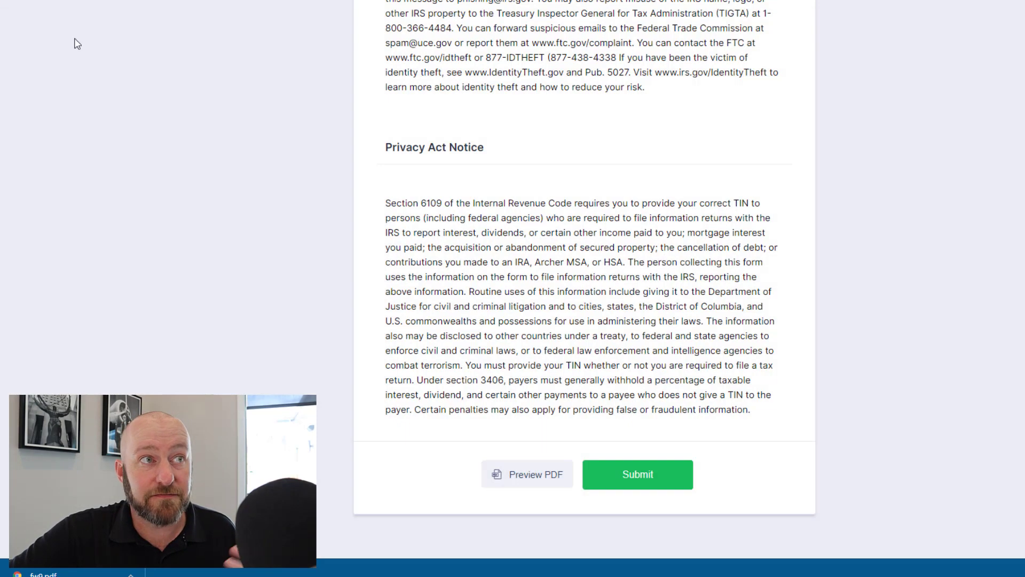
- Submit the filled-in test W-9 entry to reach the Thank You confirmation page
click(636, 474)
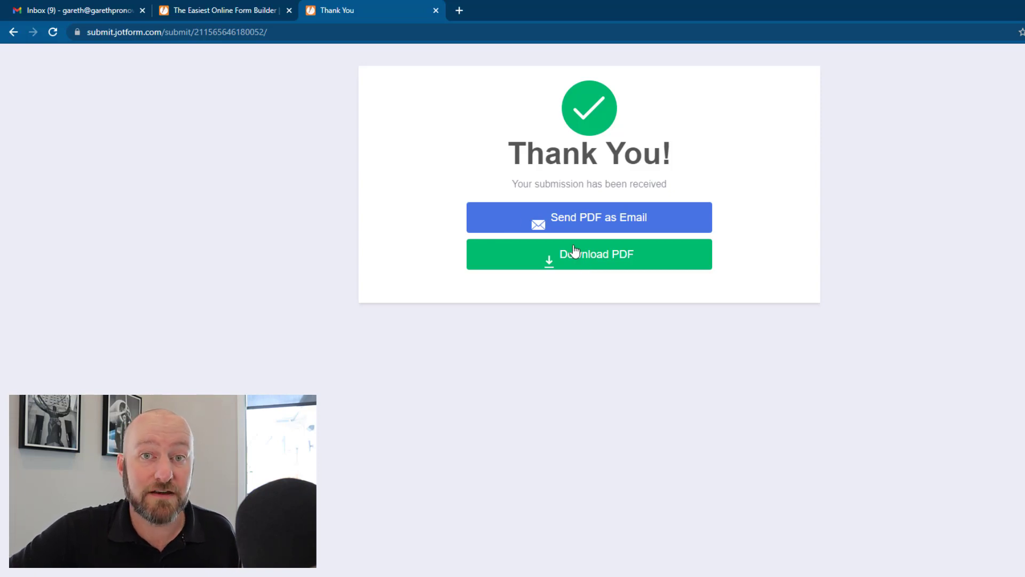
- In Gmail, refresh the inbox, open the JotForm submission email and view its attached W-9 PDF
click(65, 11)
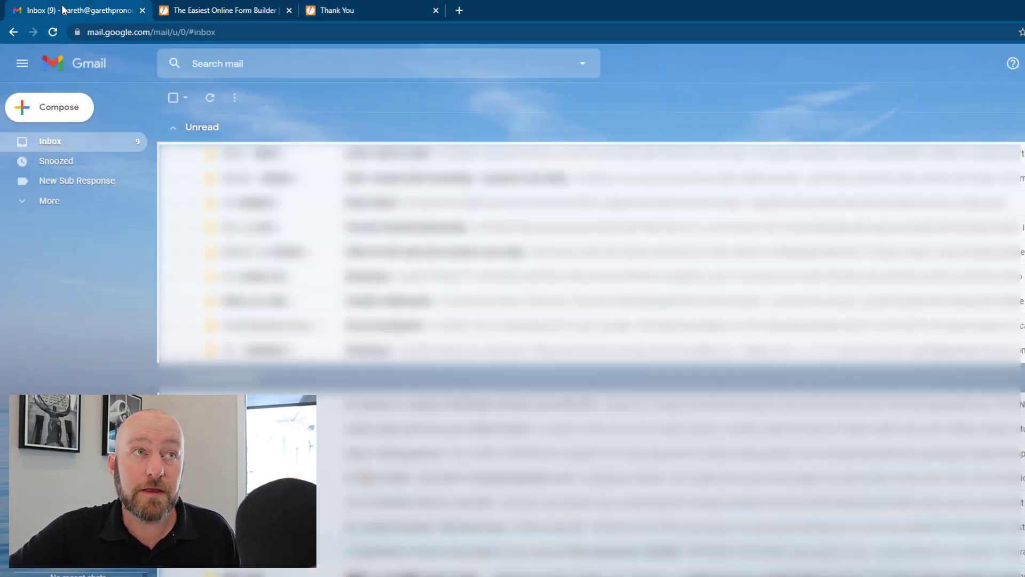
click(209, 98)
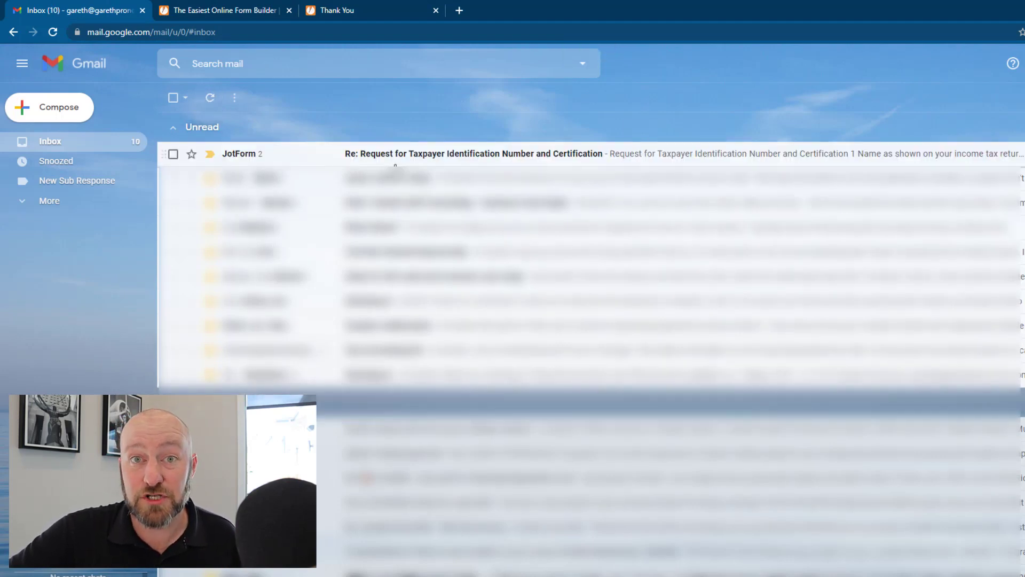
click(481, 154)
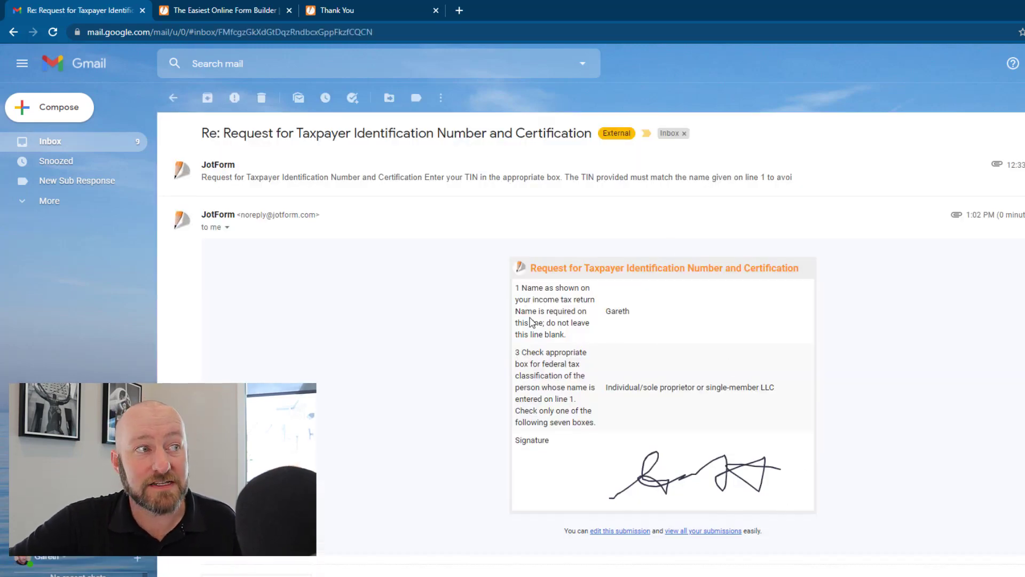
scroll(534, 327, down, 3)
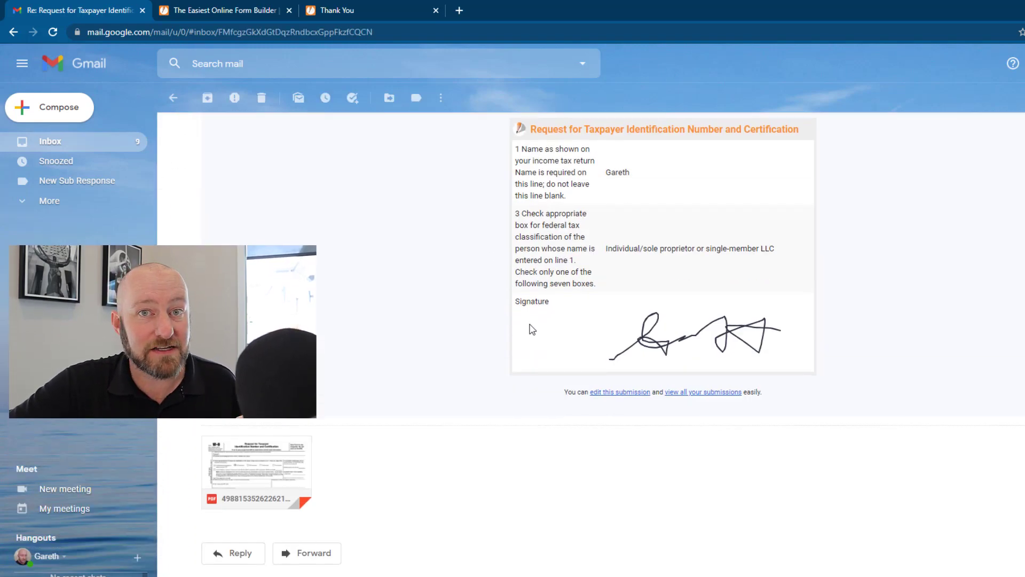
click(259, 461)
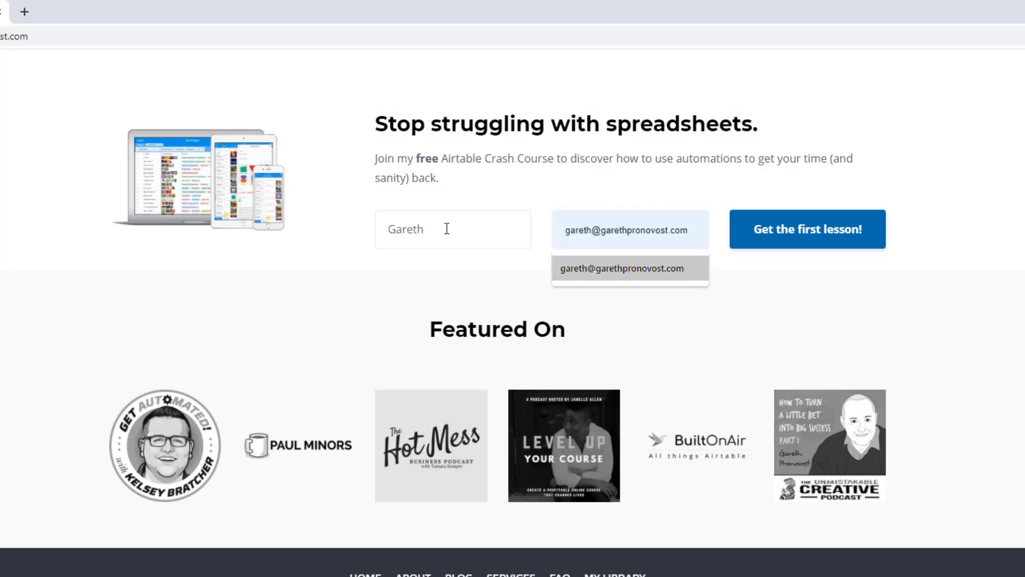
- Submit the crash course signup with the suggested e-mail, then view the Airtable Consultants Services page
key(Return)
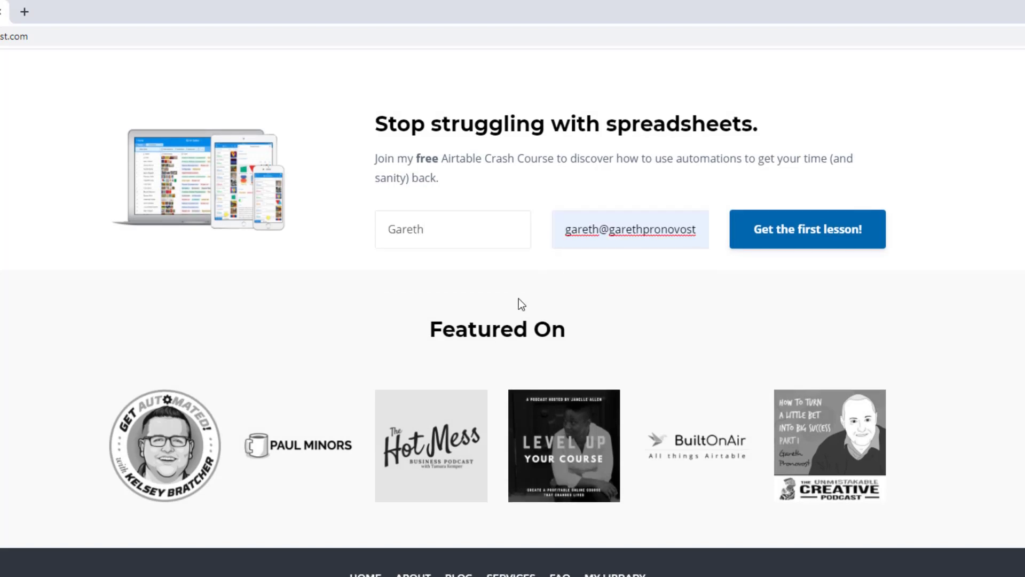
click(808, 229)
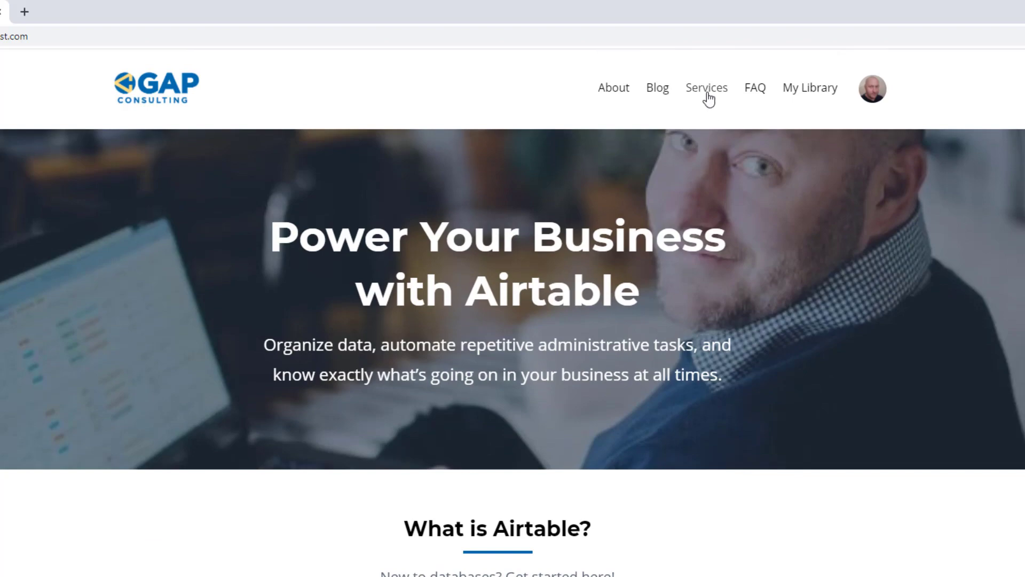
click(708, 99)
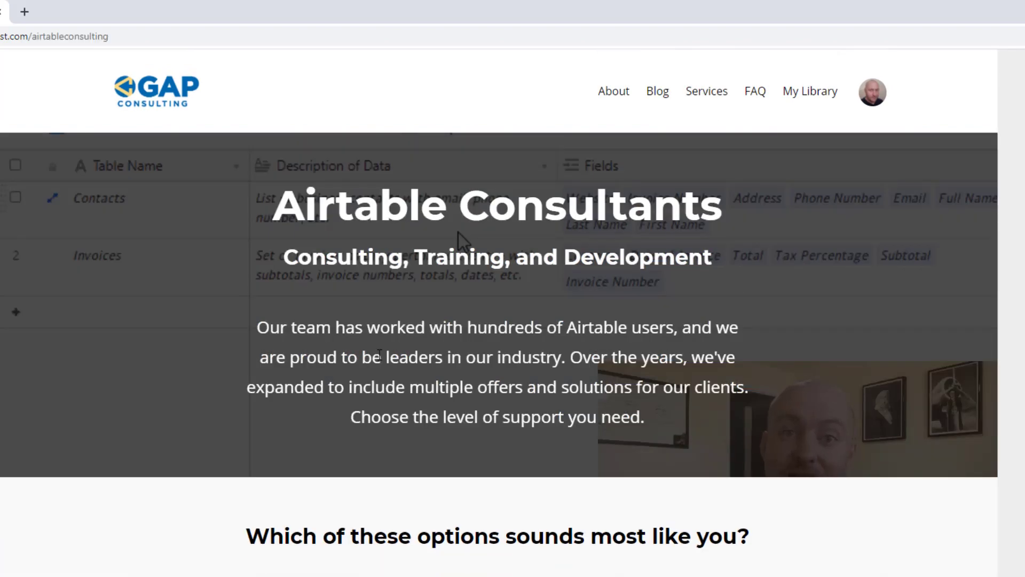
scroll(376, 357, down, 10)
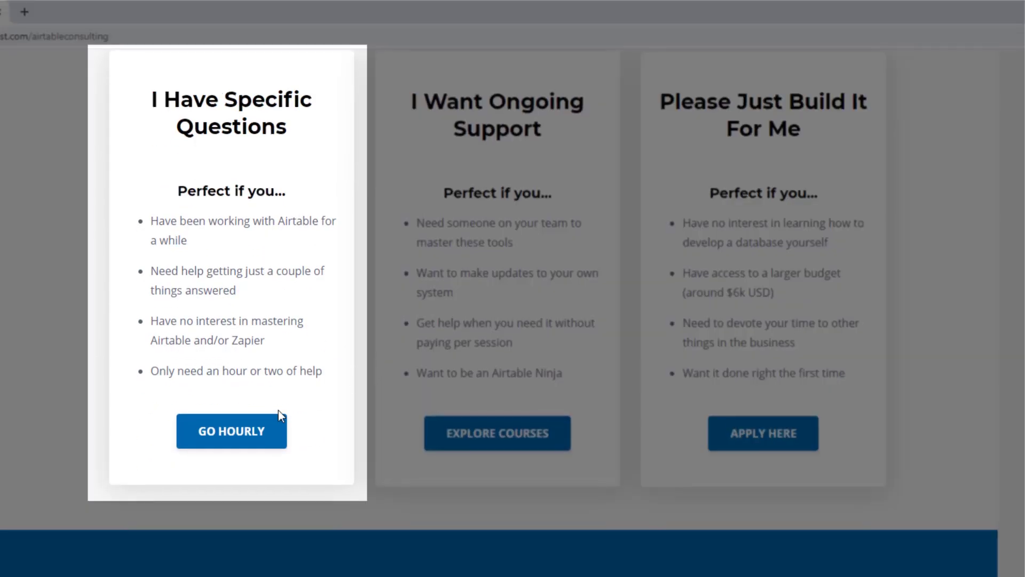